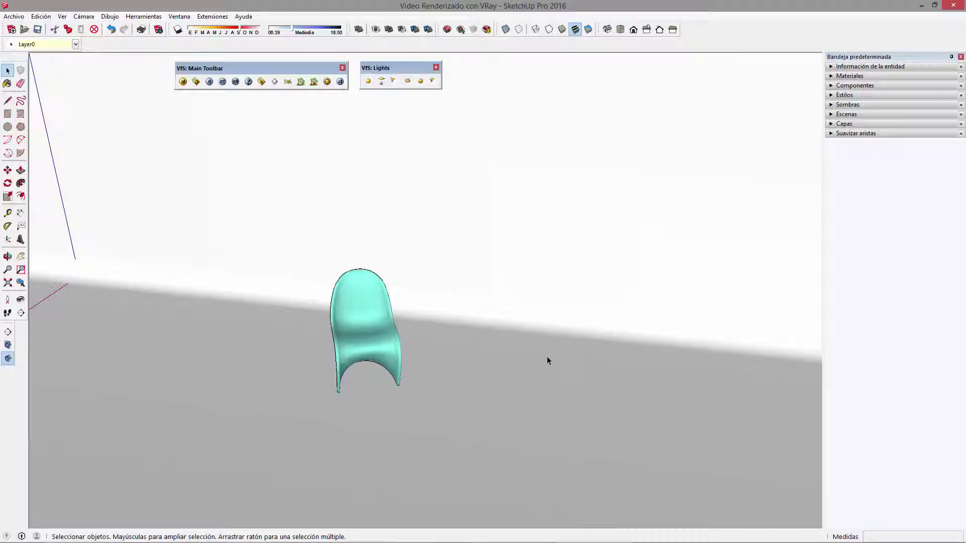
Orbit and zoom to view the chair and room box from the front
{"action": "mouse_move", "coordinate": [431, 353]}
{"action": "middle_mouse_down"}
{"action": "mouse_move", "coordinate": [575, 291]}
{"action": "mouse_move", "coordinate": [754, 267]}
{"action": "mouse_move", "coordinate": [692, 280]}
{"action": "mouse_move", "coordinate": [470, 287]}
{"action": "mouse_move", "coordinate": [492, 273]}
{"action": "middle_mouse_up"}
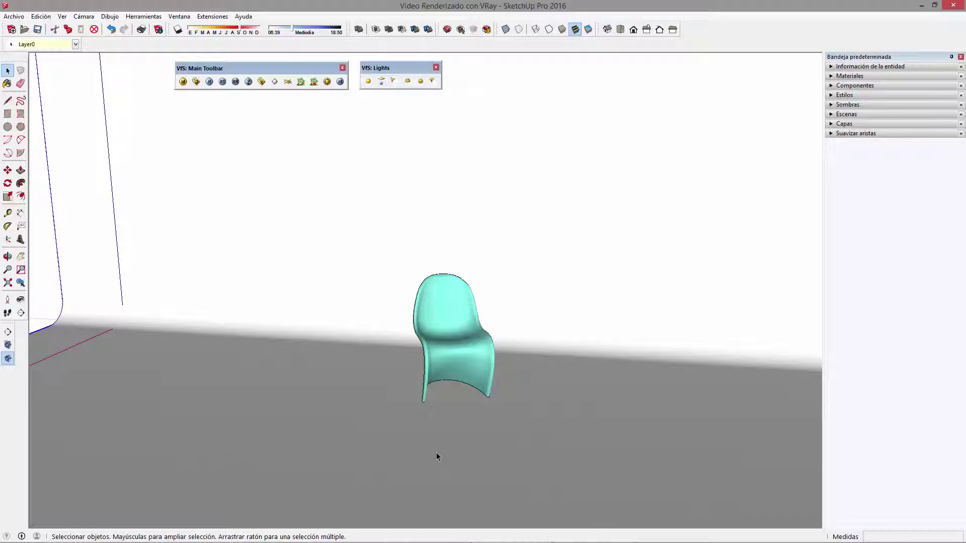
{"action": "mouse_move", "coordinate": [447, 426]}
{"action": "middle_mouse_down"}
{"action": "mouse_move", "coordinate": [783, 399]}
{"action": "mouse_move", "coordinate": [709, 391]}
{"action": "mouse_move", "coordinate": [632, 423]}
{"action": "mouse_move", "coordinate": [458, 293]}
{"action": "mouse_move", "coordinate": [571, 302]}
{"action": "middle_mouse_up"}
{"action": "key", "text": "shift+z"}
{"action": "mouse_move", "coordinate": [813, 345]}
{"action": "middle_mouse_down"}
{"action": "mouse_move", "coordinate": [448, 241]}
{"action": "mouse_move", "coordinate": [483, 293]}
{"action": "mouse_move", "coordinate": [537, 309]}
{"action": "mouse_move", "coordinate": [482, 304]}
{"action": "mouse_move", "coordinate": [502, 317]}
{"action": "middle_mouse_up"}
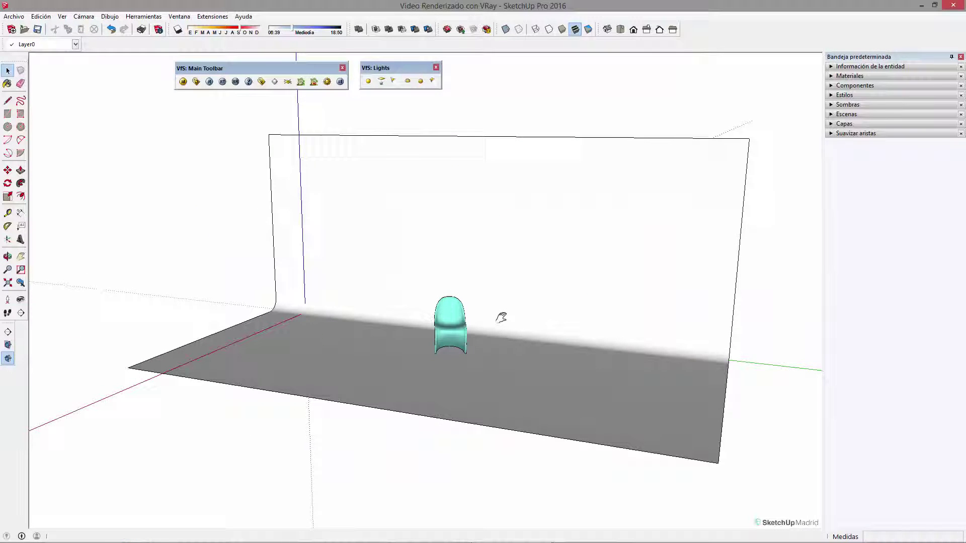
{"action": "mouse_move", "coordinate": [493, 324]}
{"action": "middle_mouse_down"}
{"action": "mouse_move", "coordinate": [586, 334]}
{"action": "mouse_move", "coordinate": [688, 278]}
{"action": "mouse_move", "coordinate": [666, 295]}
{"action": "middle_mouse_up"}
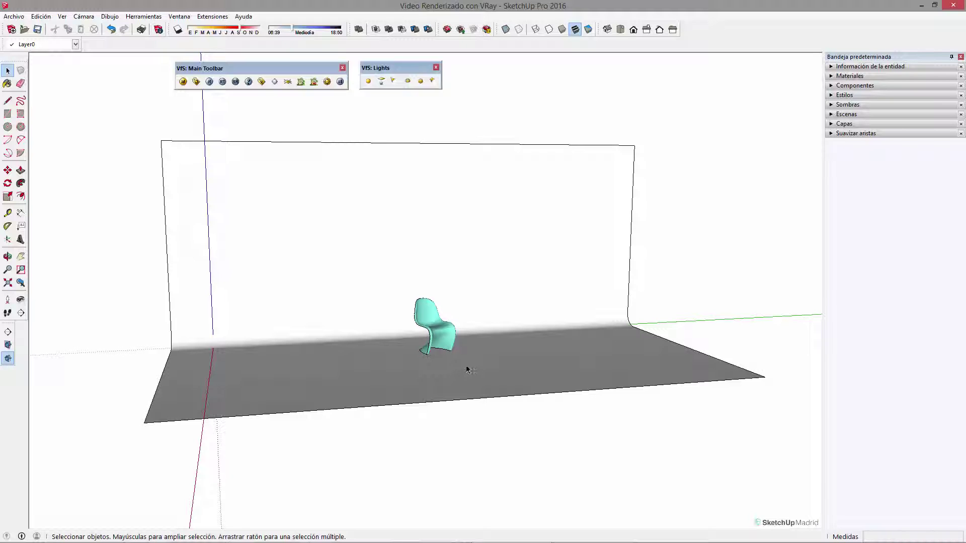
{"action": "middle_click_drag", "start_coordinate": [460, 337], "coordinate": [431, 326]}
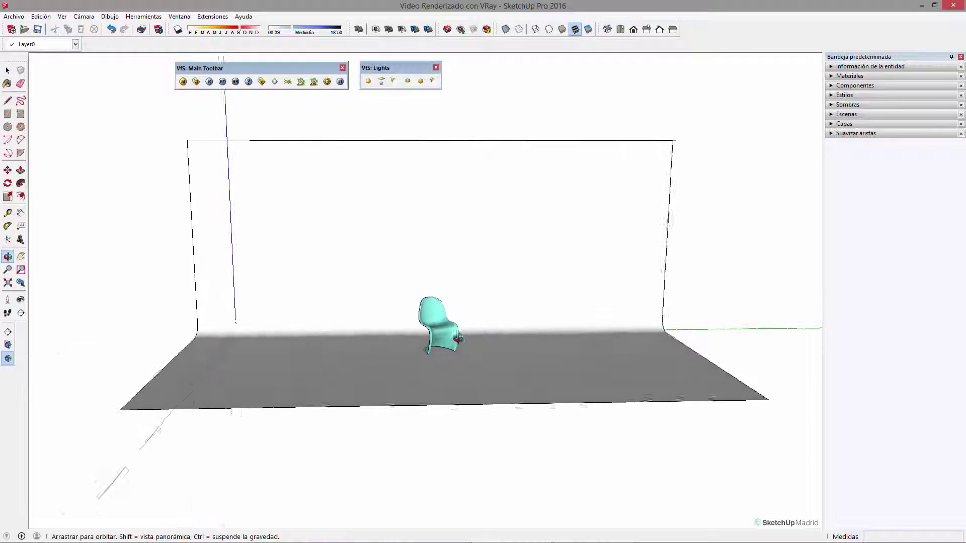
{"action": "scroll", "coordinate": [431, 326], "scroll_direction": "up", "scroll_amount": 2}
{"action": "scroll", "coordinate": [450, 367], "scroll_direction": "up", "scroll_amount": 2}
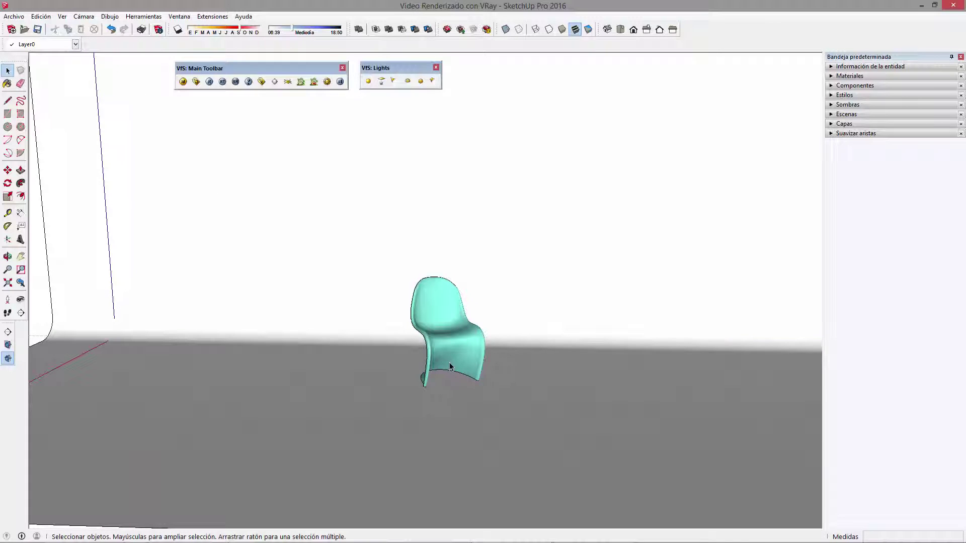
Expand the Escenas panel, frame the chair, and save the view as Escena1
{"action": "left_click", "coordinate": [832, 115]}
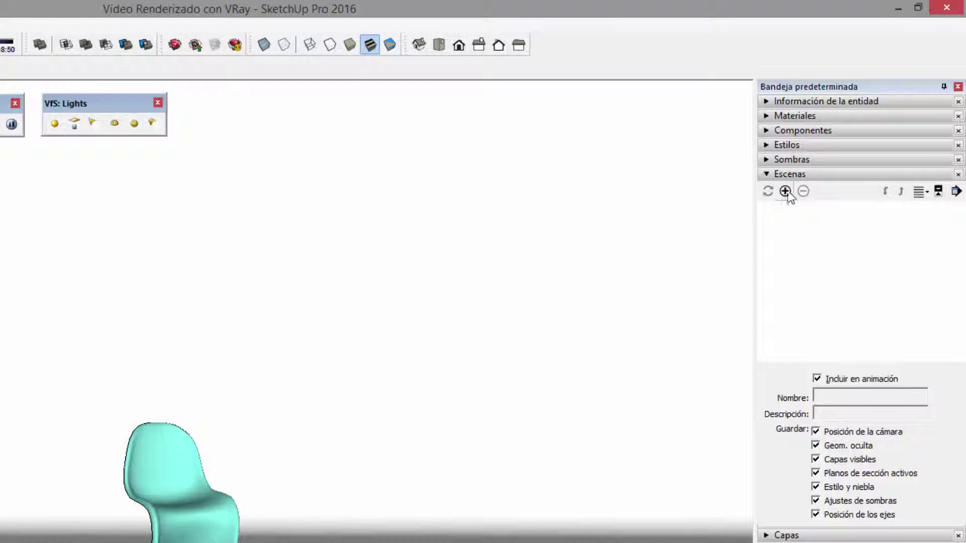
{"action": "middle_click_drag", "start_coordinate": [352, 518], "coordinate": [217, 484], "text": "shift"}
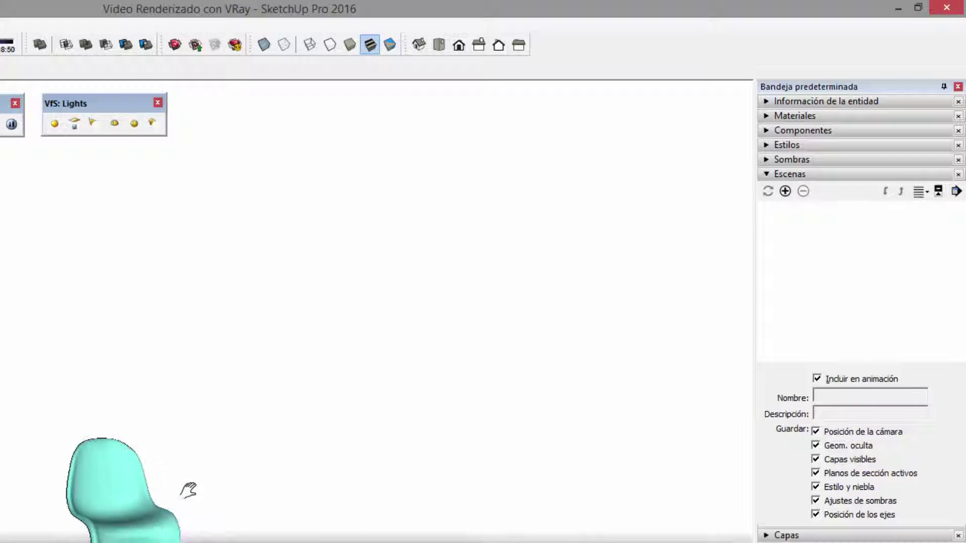
{"action": "mouse_move", "coordinate": [161, 508]}
{"action": "middle_mouse_down", "text": "shift"}
{"action": "mouse_move", "coordinate": [332, 537]}
{"action": "mouse_move", "coordinate": [201, 541]}
{"action": "mouse_move", "coordinate": [253, 534]}
{"action": "middle_mouse_up", "text": "shift"}
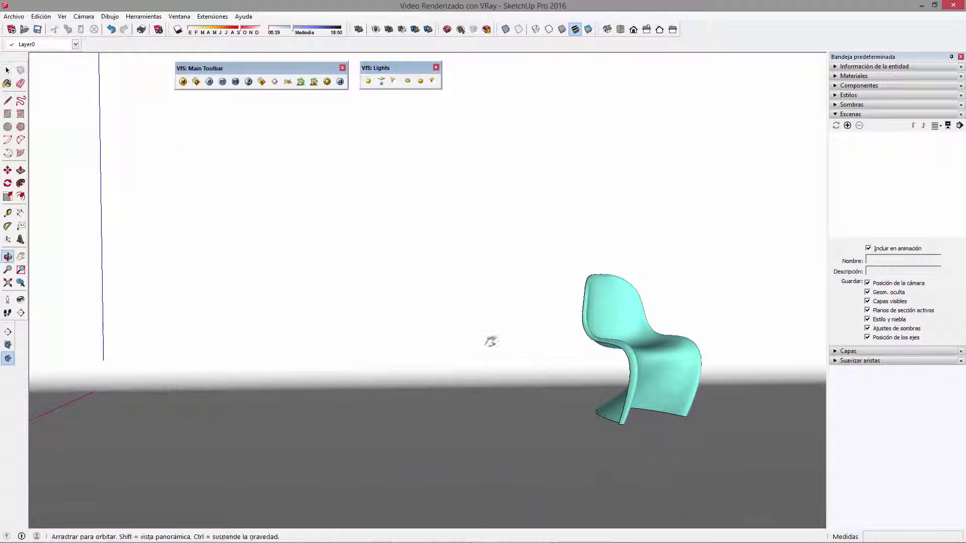
{"action": "middle_click_drag", "start_coordinate": [491, 342], "coordinate": [511, 341], "text": "shift"}
{"action": "key", "text": "space"}
{"action": "middle_click_drag", "start_coordinate": [587, 311], "coordinate": [545, 256], "text": "shift"}
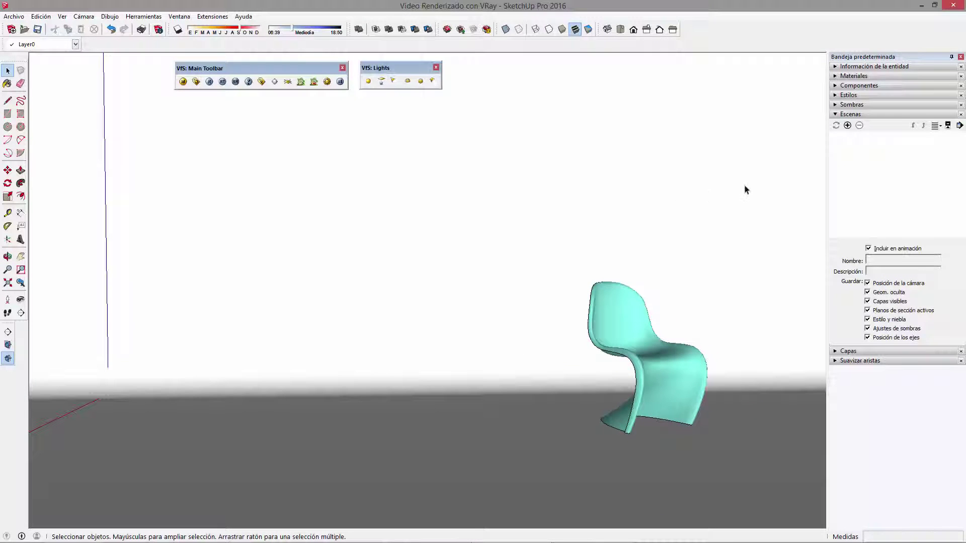
{"action": "left_click", "coordinate": [848, 126]}
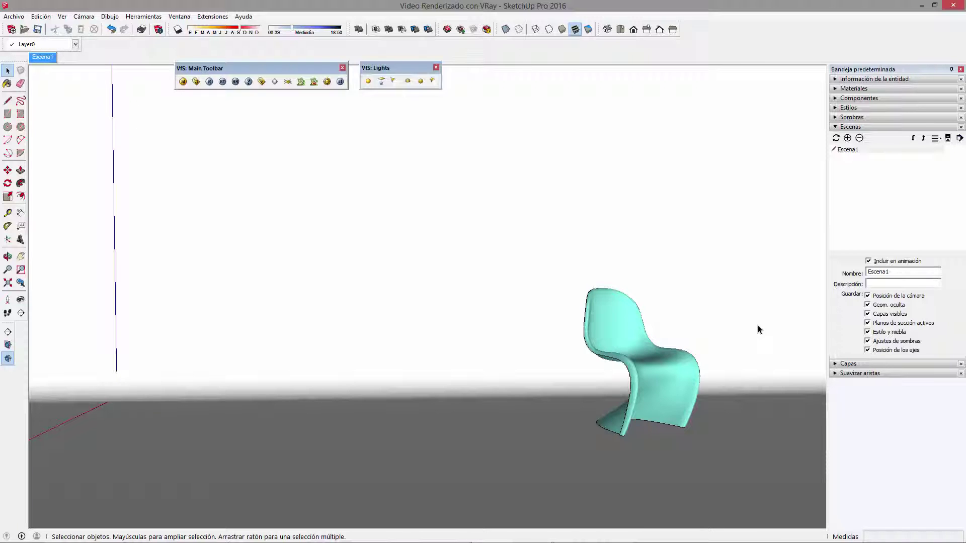
{"action": "mouse_move", "coordinate": [760, 330]}
{"action": "middle_mouse_down"}
{"action": "mouse_move", "coordinate": [696, 319]}
{"action": "mouse_move", "coordinate": [390, 319]}
{"action": "mouse_move", "coordinate": [496, 320]}
{"action": "middle_mouse_up"}
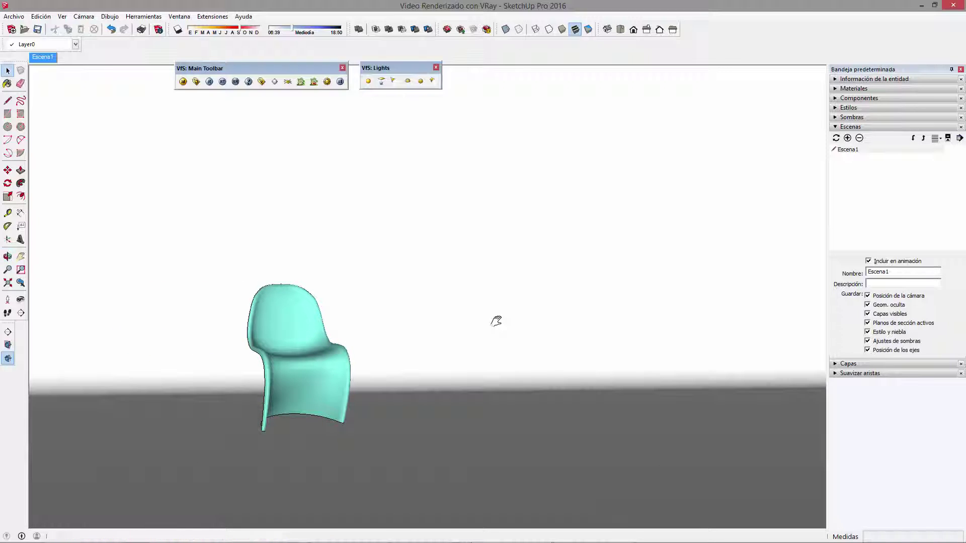
Add Escena2 from the current camera view, then flip between Escena1 and Escena2 to preview
{"action": "left_click", "coordinate": [848, 139]}
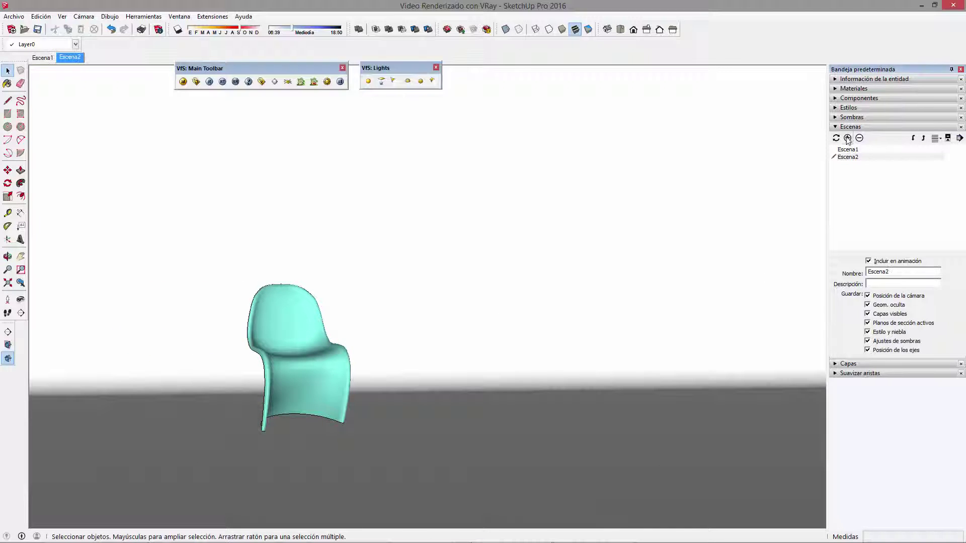
{"action": "left_click", "coordinate": [42, 58]}
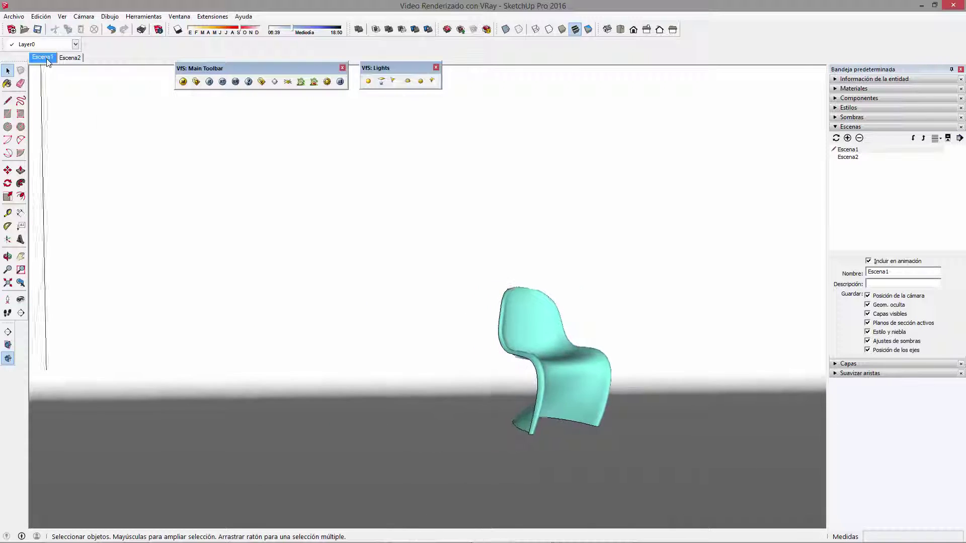
{"action": "left_click", "coordinate": [70, 58]}
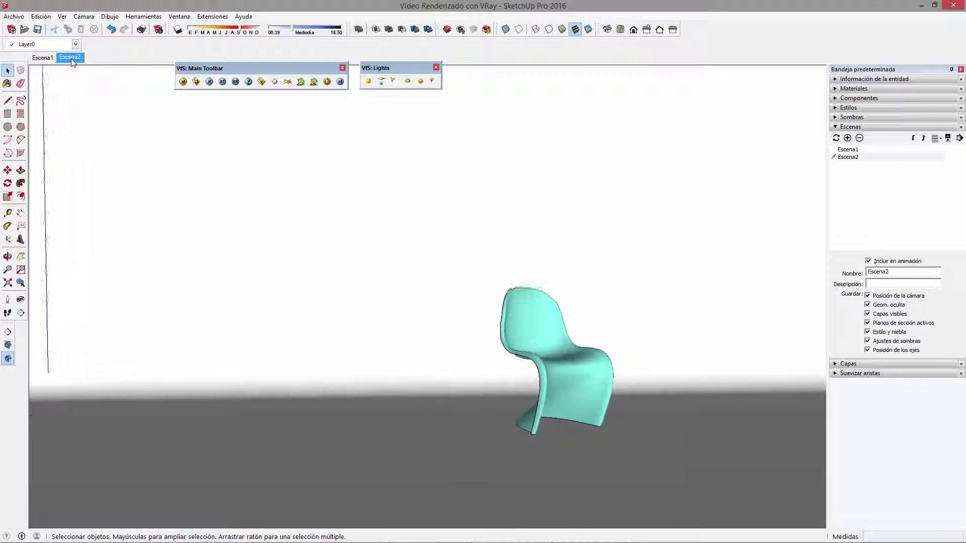
{"action": "key", "text": "o"}
{"action": "mouse_move", "coordinate": [641, 278]}
{"action": "left_mouse_down"}
{"action": "mouse_move", "coordinate": [432, 295]}
{"action": "mouse_move", "coordinate": [717, 283]}
{"action": "left_mouse_up"}
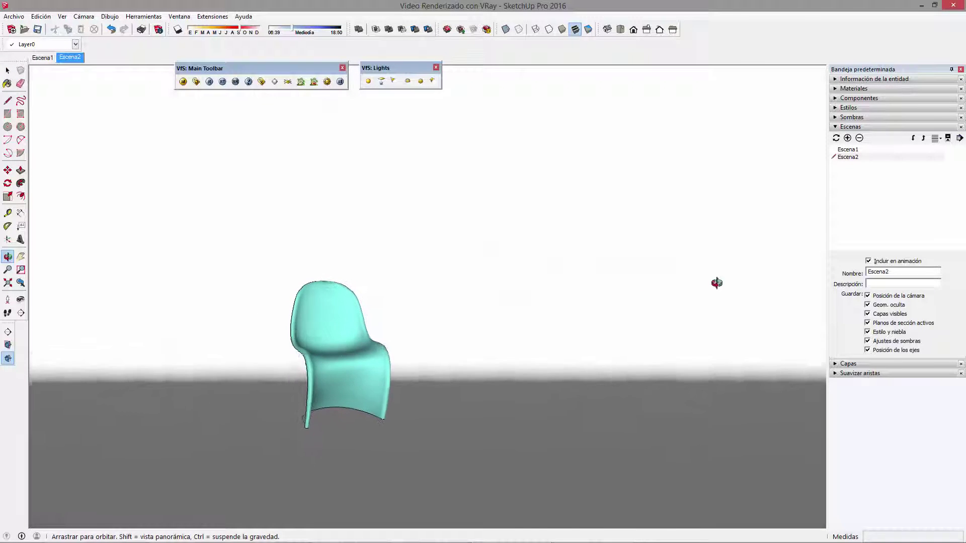
{"action": "key", "text": "space"}
{"action": "mouse_move", "coordinate": [716, 293]}
{"action": "middle_mouse_down"}
{"action": "mouse_move", "coordinate": [589, 309]}
{"action": "mouse_move", "coordinate": [651, 304]}
{"action": "middle_mouse_up"}
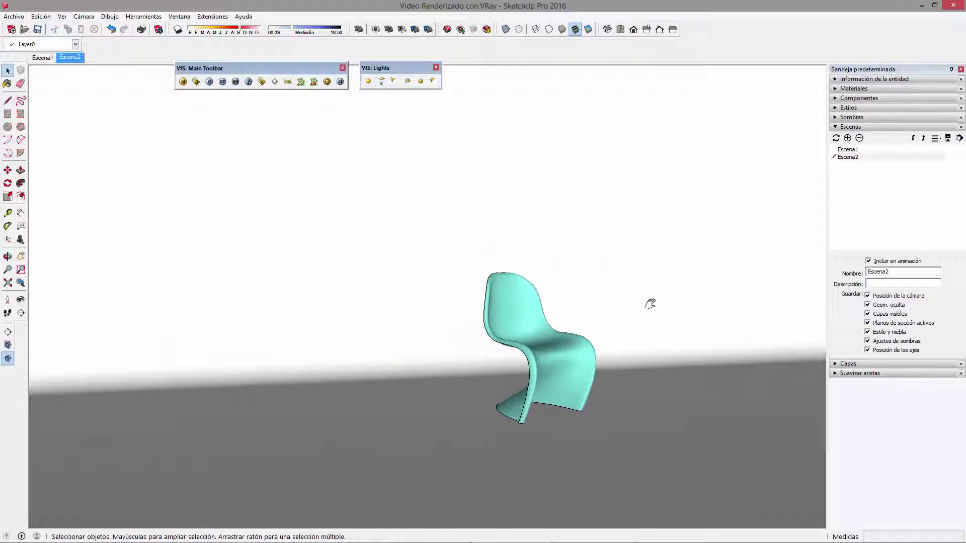
{"action": "left_click", "coordinate": [42, 58]}
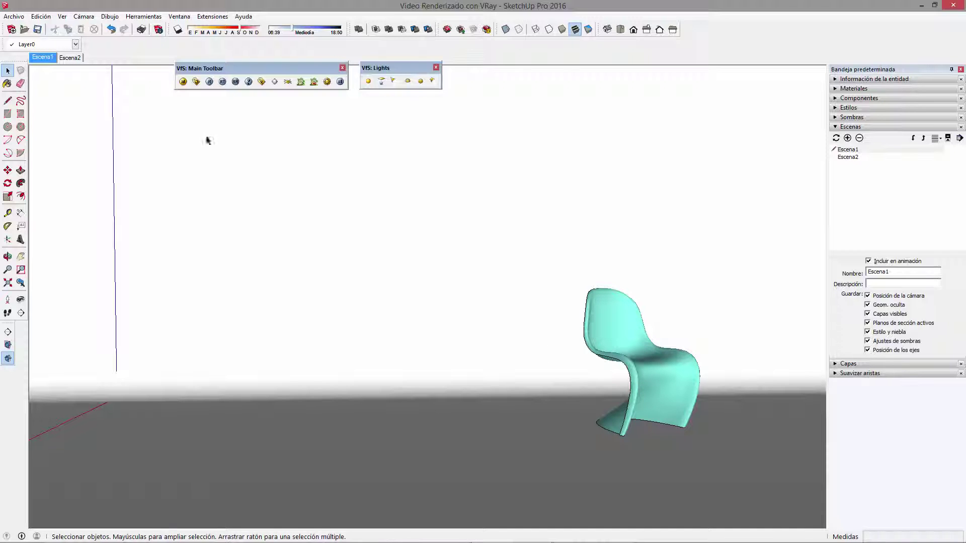
Set the scene transition time to 3 seconds on the Model Info Animation page
{"action": "left_click", "coordinate": [187, 17]}
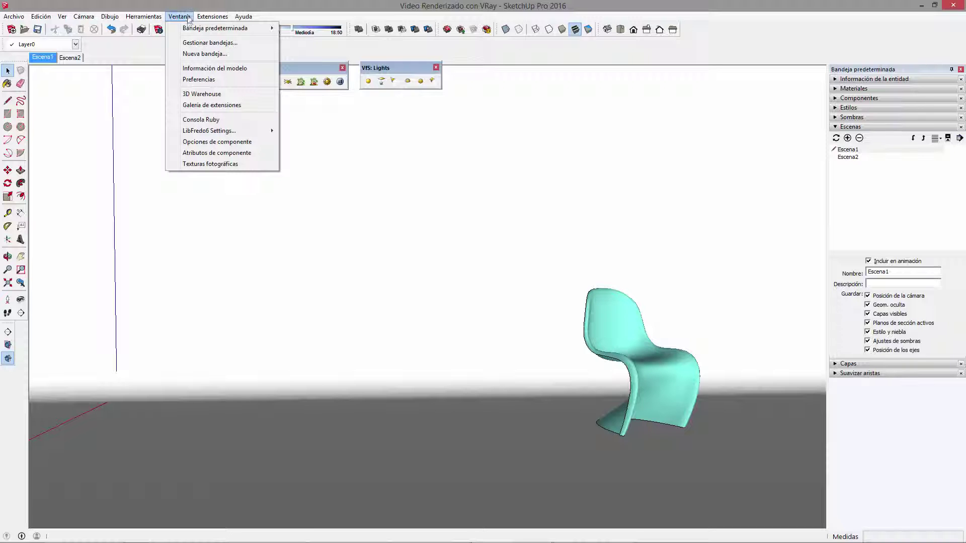
{"action": "left_click", "coordinate": [215, 68]}
{"action": "mouse_move", "coordinate": [240, 146]}
{"action": "left_mouse_down"}
{"action": "mouse_move", "coordinate": [384, 211]}
{"action": "mouse_move", "coordinate": [408, 209]}
{"action": "left_mouse_up"}
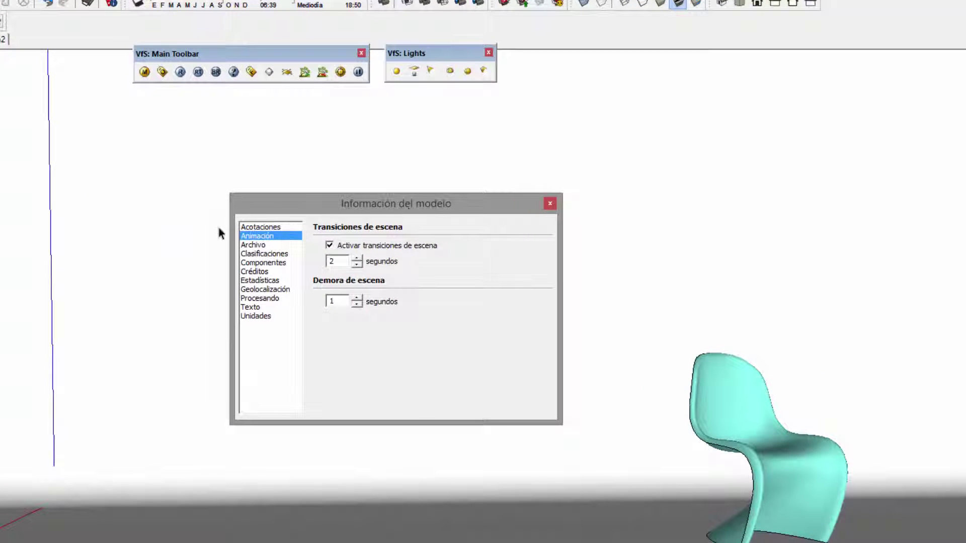
{"action": "left_click", "coordinate": [259, 240]}
{"action": "double_click", "coordinate": [331, 261]}
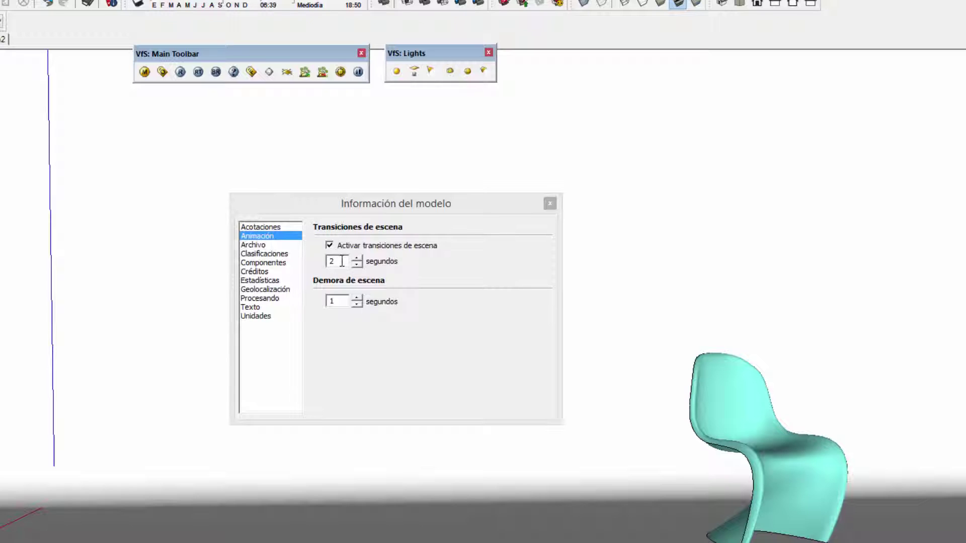
{"action": "double_click", "coordinate": [341, 261]}
{"action": "type", "text": "3"}
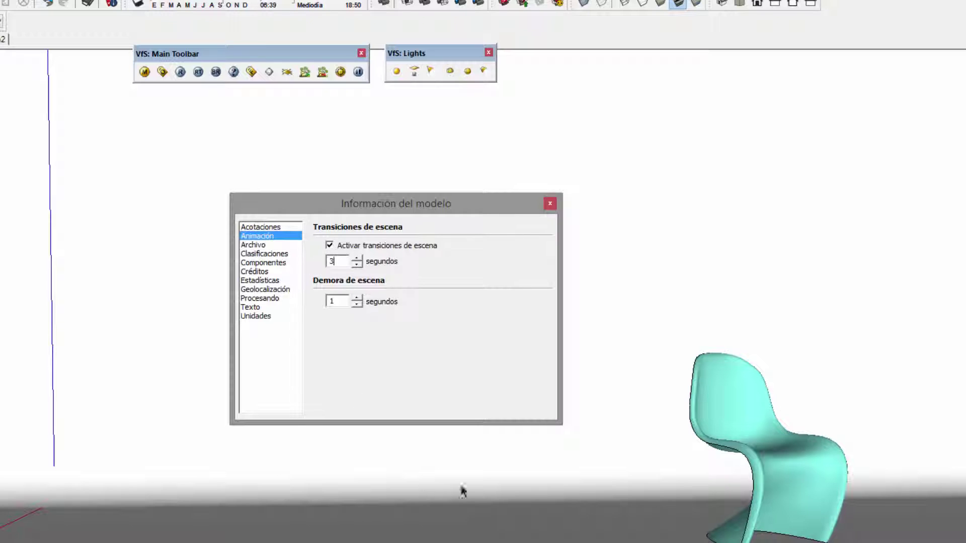
{"action": "left_click_drag", "start_coordinate": [342, 260], "coordinate": [297, 262]}
{"action": "left_click", "coordinate": [551, 202]}
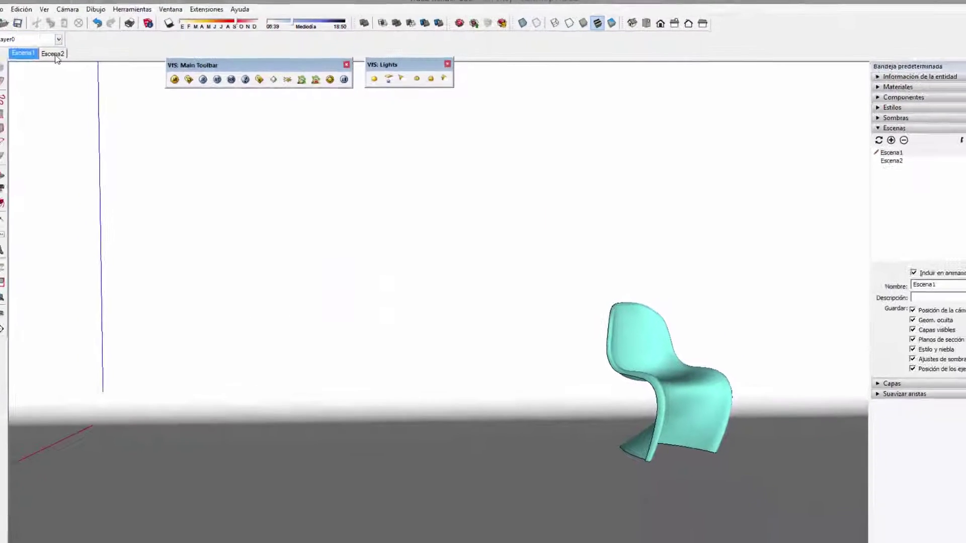
Switch to Escena2, browse the Ver menu, and orbit around the chair
{"action": "left_click", "coordinate": [70, 58]}
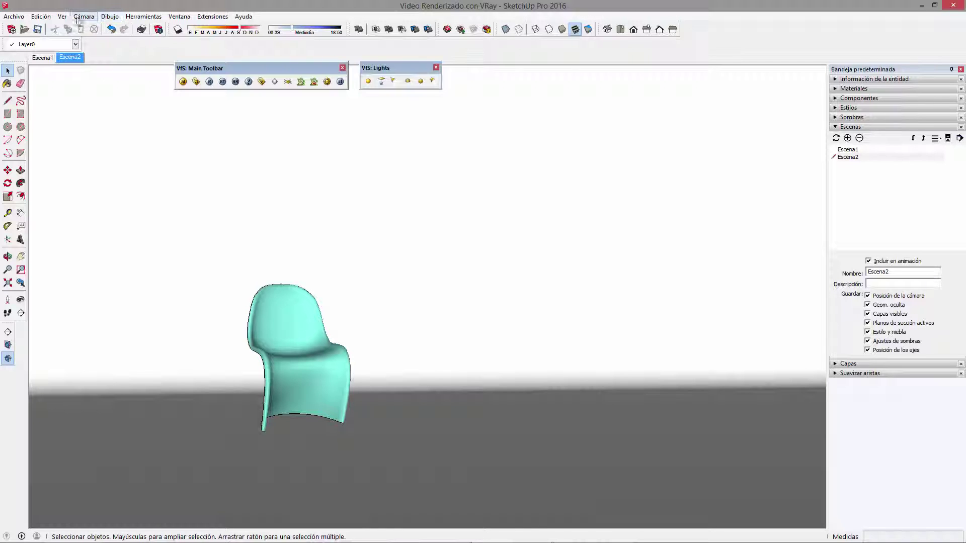
{"action": "left_click", "coordinate": [62, 17]}
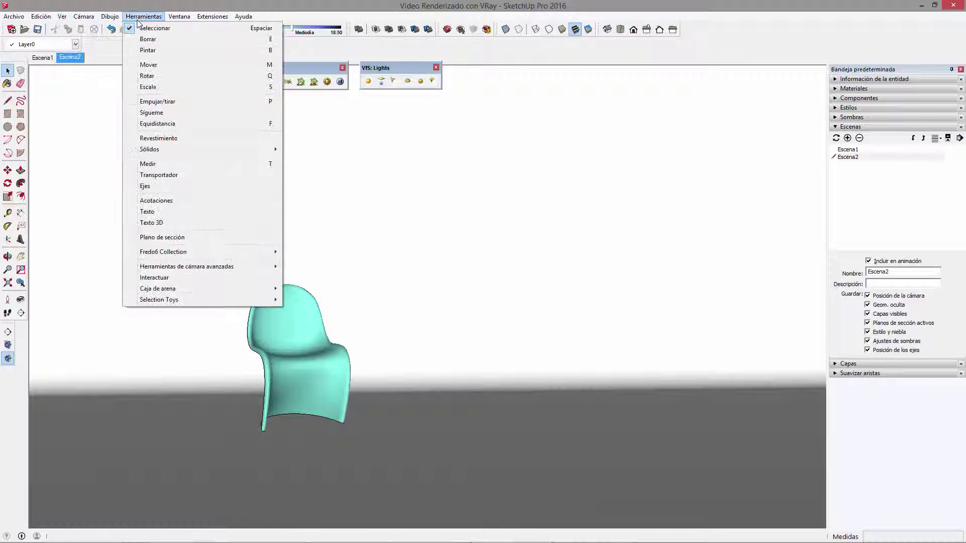
{"action": "left_click", "coordinate": [67, 60]}
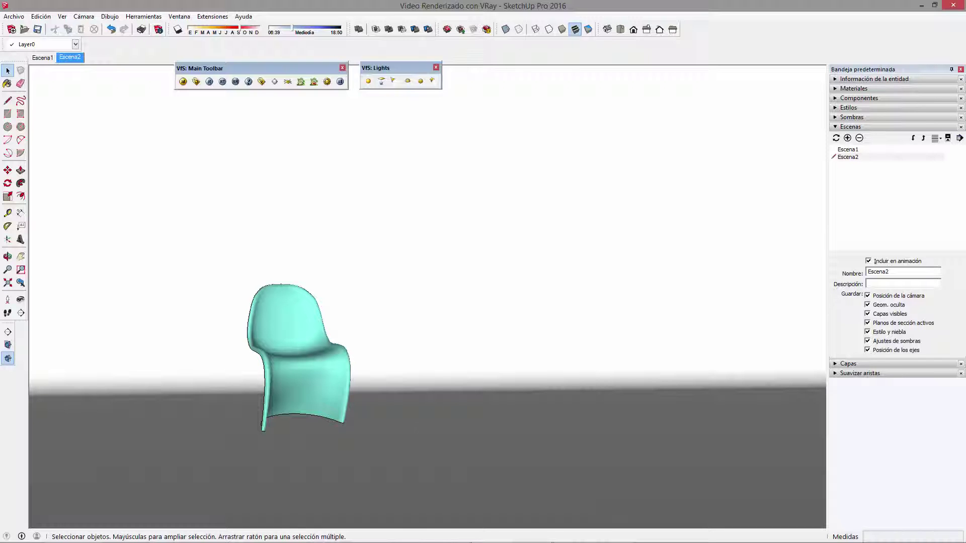
{"action": "mouse_move", "coordinate": [264, 298]}
{"action": "middle_mouse_down"}
{"action": "mouse_move", "coordinate": [648, 296]}
{"action": "mouse_move", "coordinate": [550, 306]}
{"action": "mouse_move", "coordinate": [200, 298]}
{"action": "mouse_move", "coordinate": [519, 302]}
{"action": "mouse_move", "coordinate": [418, 302]}
{"action": "middle_mouse_up"}
Enable scene transitions with a 0-second scene delay in Model Info, then show Escena1
{"action": "left_click", "coordinate": [179, 16]}
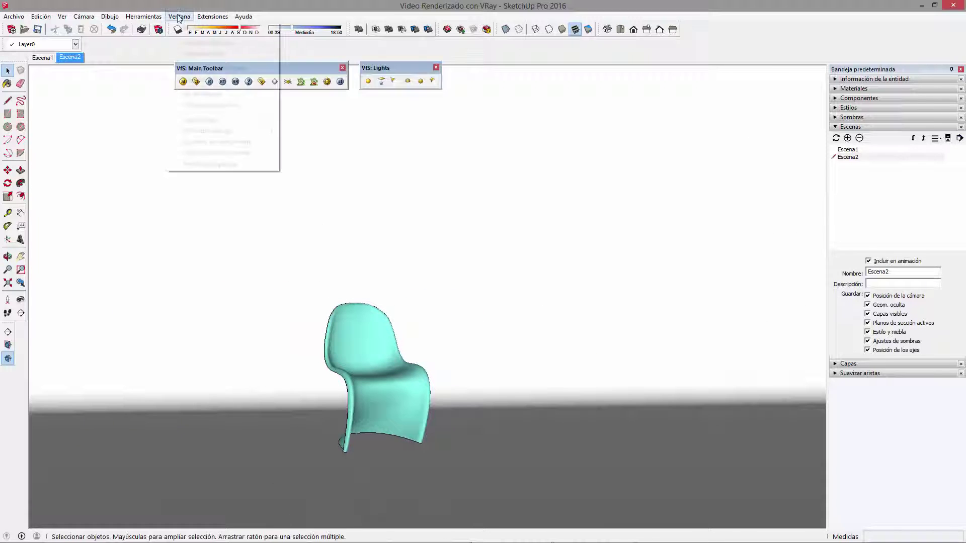
{"action": "left_click", "coordinate": [215, 68]}
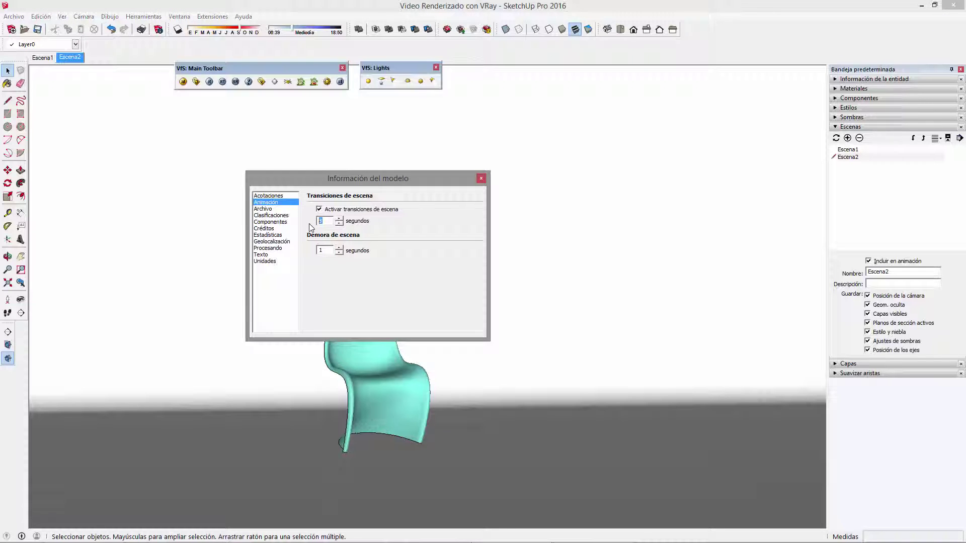
{"action": "left_click_drag", "start_coordinate": [411, 176], "coordinate": [622, 164]}
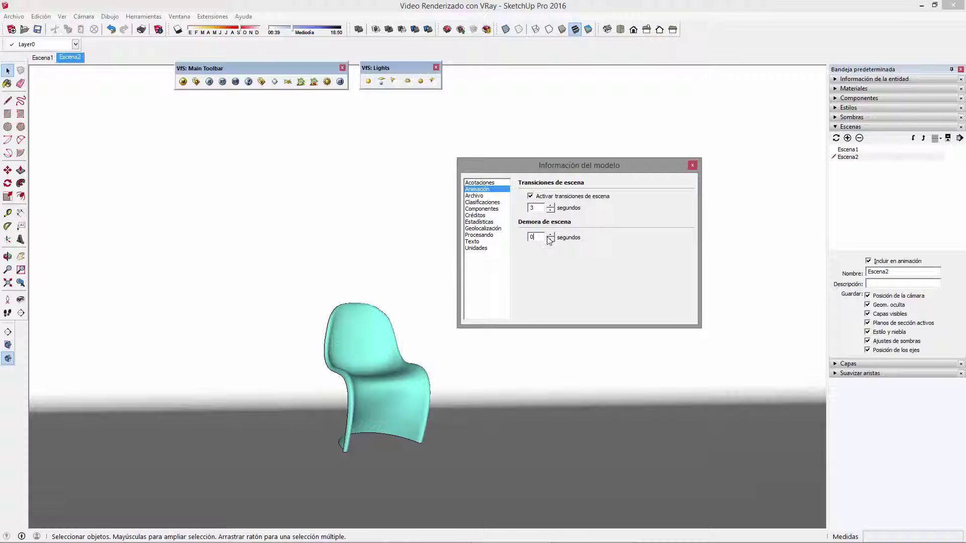
{"action": "left_click", "coordinate": [92, 63]}
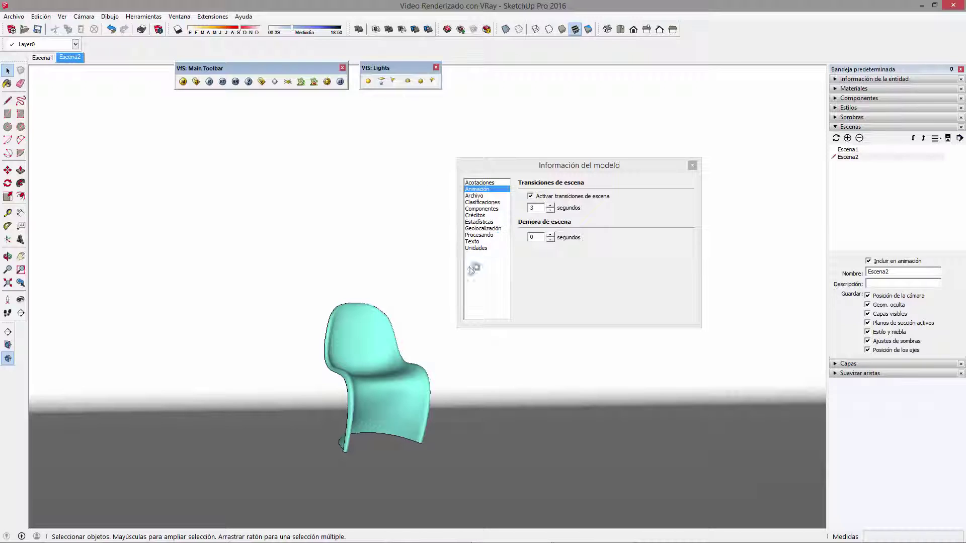
{"action": "left_click", "coordinate": [75, 53]}
{"action": "left_click", "coordinate": [534, 208]}
{"action": "left_click_drag", "start_coordinate": [535, 208], "coordinate": [526, 208]}
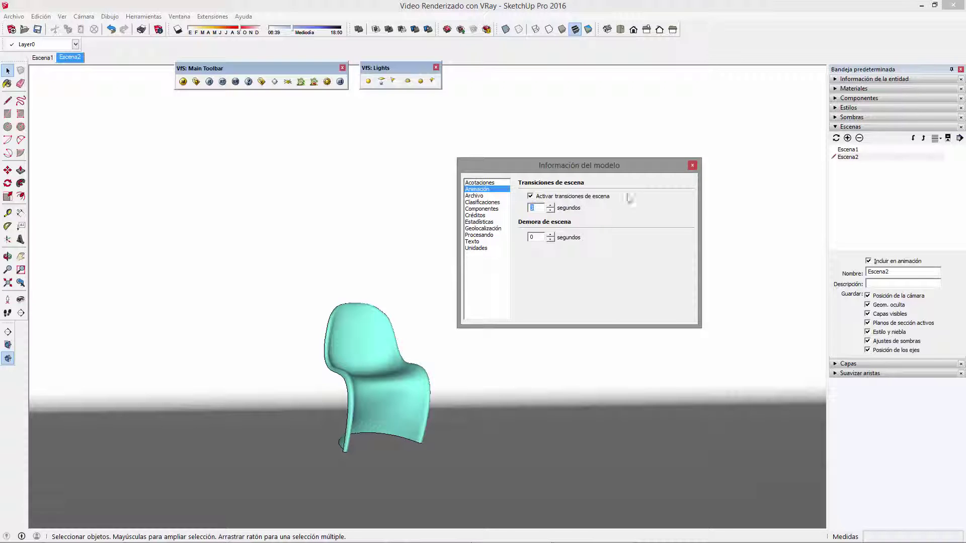
{"action": "left_click", "coordinate": [692, 165]}
{"action": "left_click", "coordinate": [42, 57]}
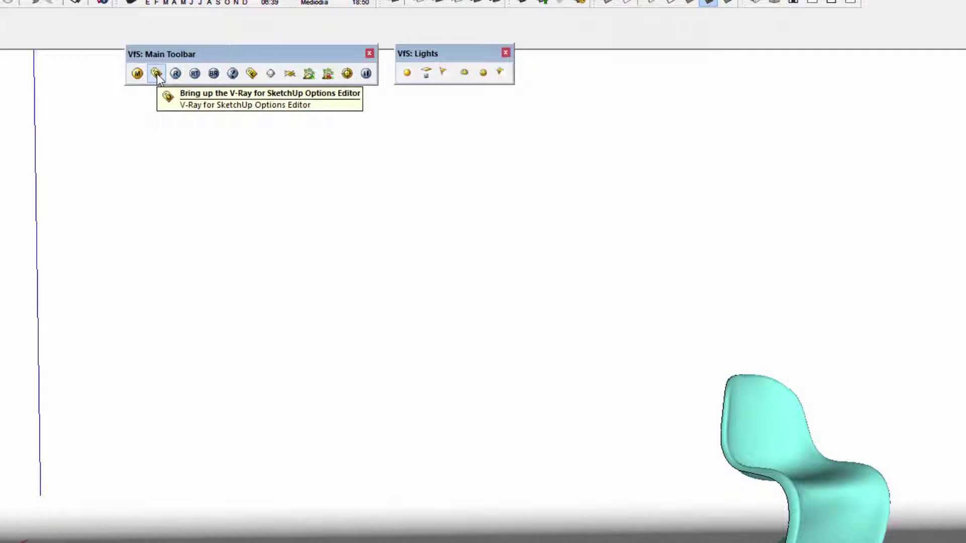
Open the V-Ray Option Editor's Output section and tick Save output
{"action": "left_click", "coordinate": [157, 73]}
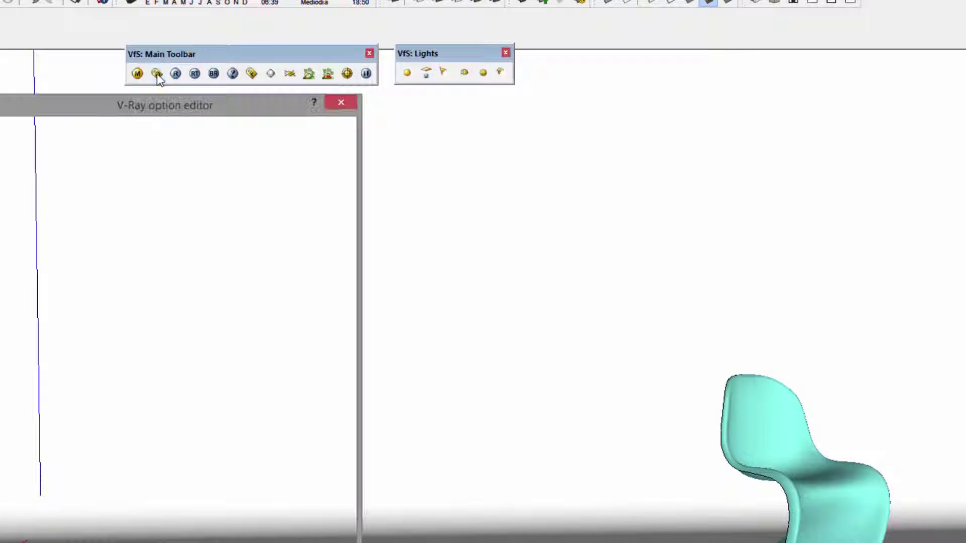
{"action": "left_click_drag", "start_coordinate": [217, 103], "coordinate": [303, 114]}
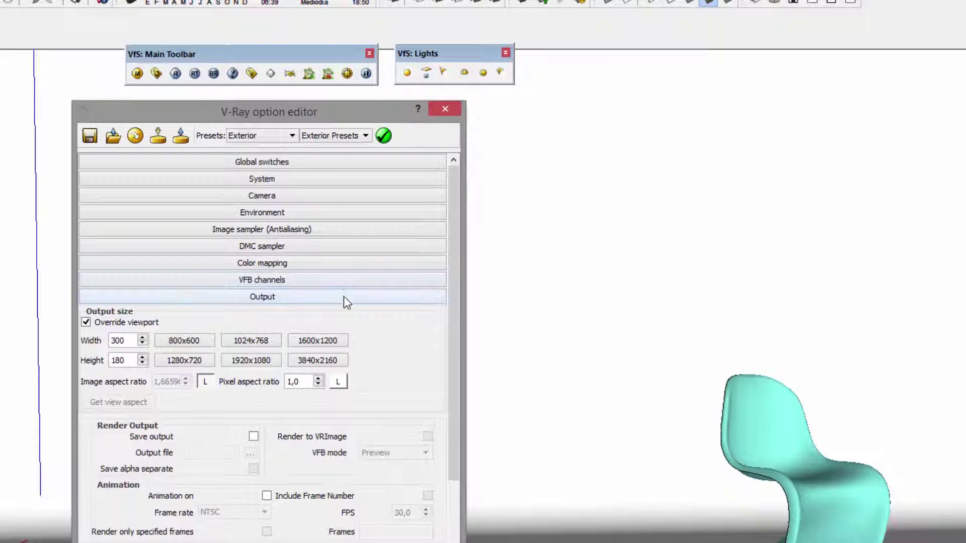
{"action": "left_click", "coordinate": [344, 297]}
{"action": "left_click", "coordinate": [300, 297]}
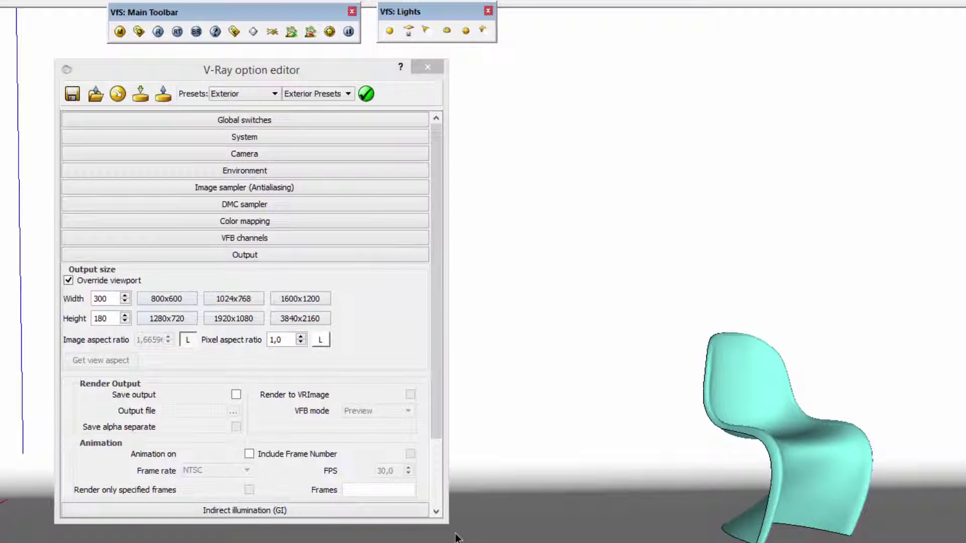
{"action": "left_click_drag", "start_coordinate": [448, 524], "coordinate": [447, 542]}
{"action": "left_click_drag", "start_coordinate": [336, 68], "coordinate": [333, 41]}
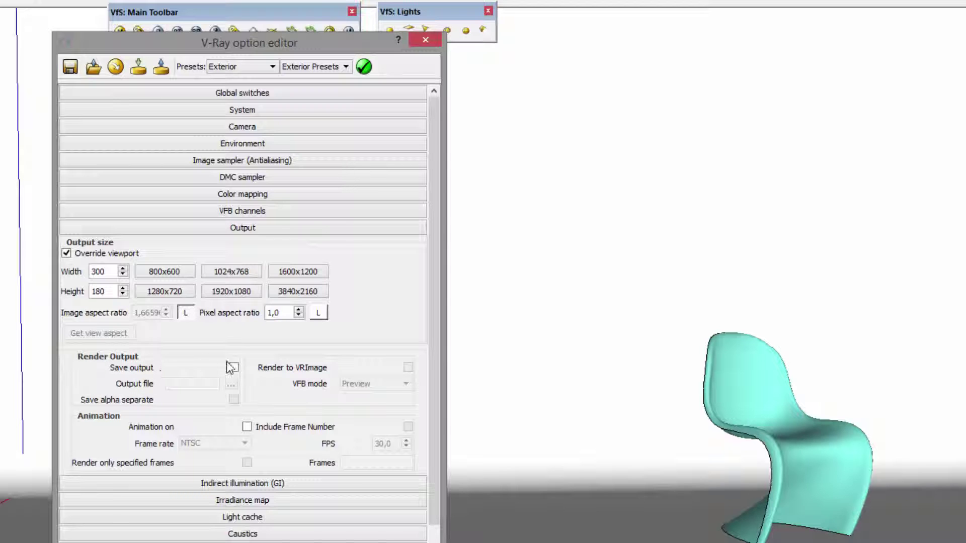
{"action": "left_click", "coordinate": [242, 368]}
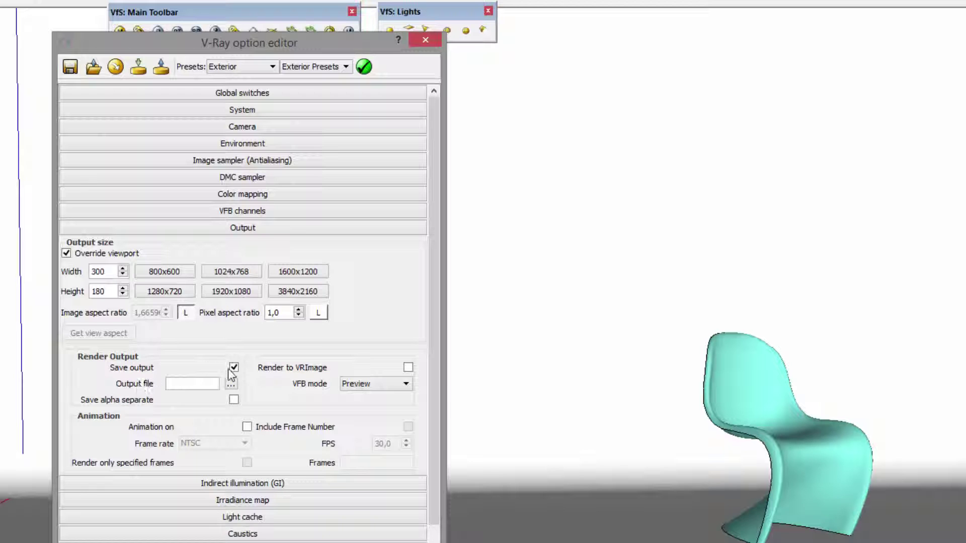
{"action": "left_click_drag", "start_coordinate": [333, 46], "coordinate": [343, 95]}
{"action": "left_click", "coordinate": [639, 367]}
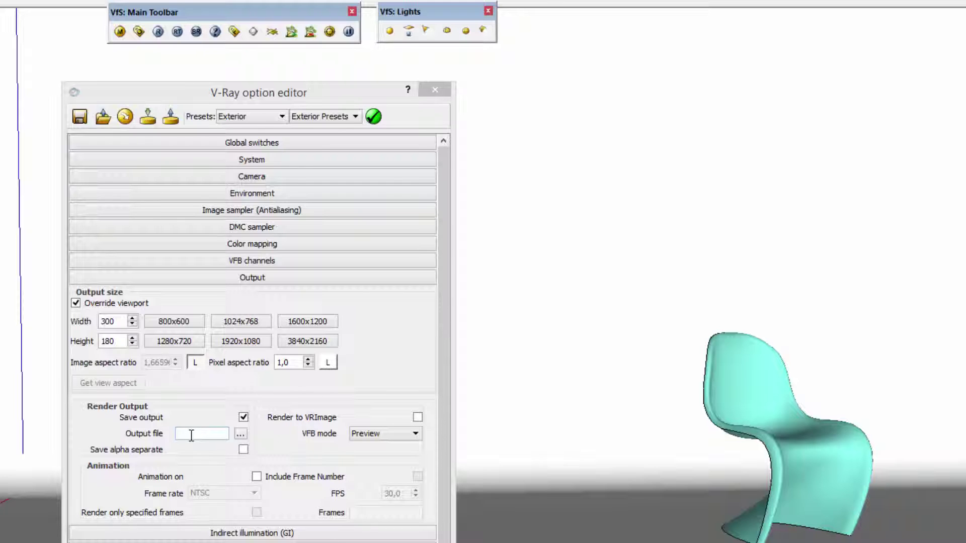
{"action": "left_click", "coordinate": [198, 29]}
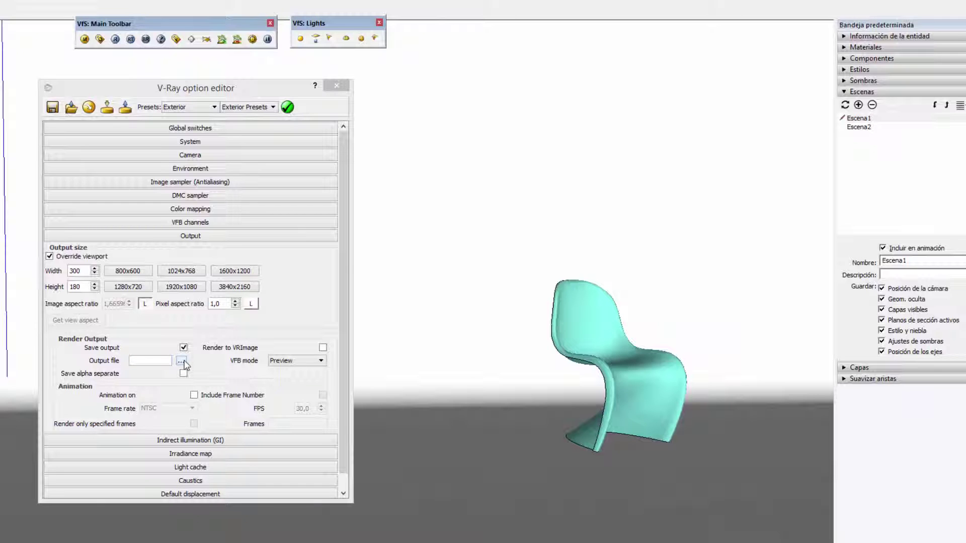
From the output file browser, create and open a desktop folder named 'Video de prueba'
{"action": "left_click", "coordinate": [181, 362]}
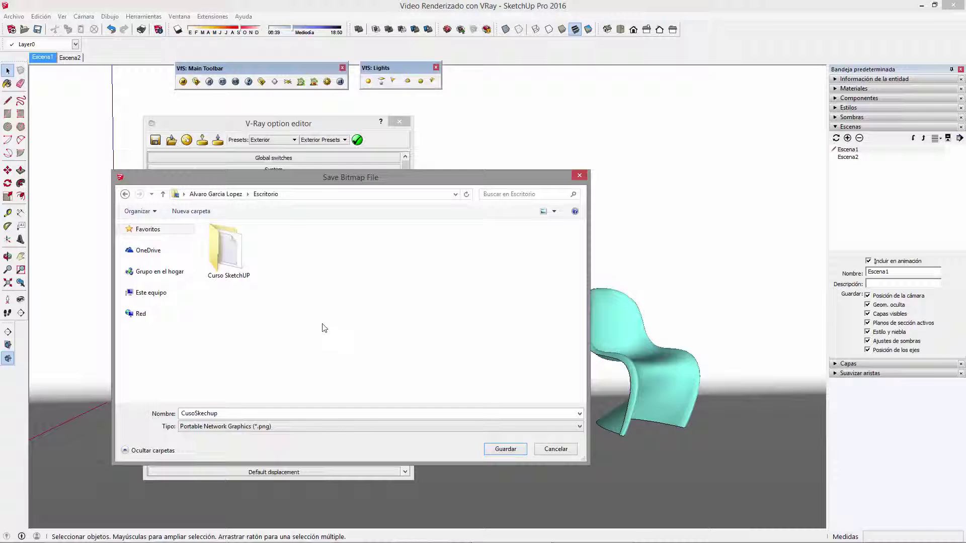
{"action": "right_click", "coordinate": [329, 270]}
{"action": "mouse_move", "coordinate": [354, 388]}
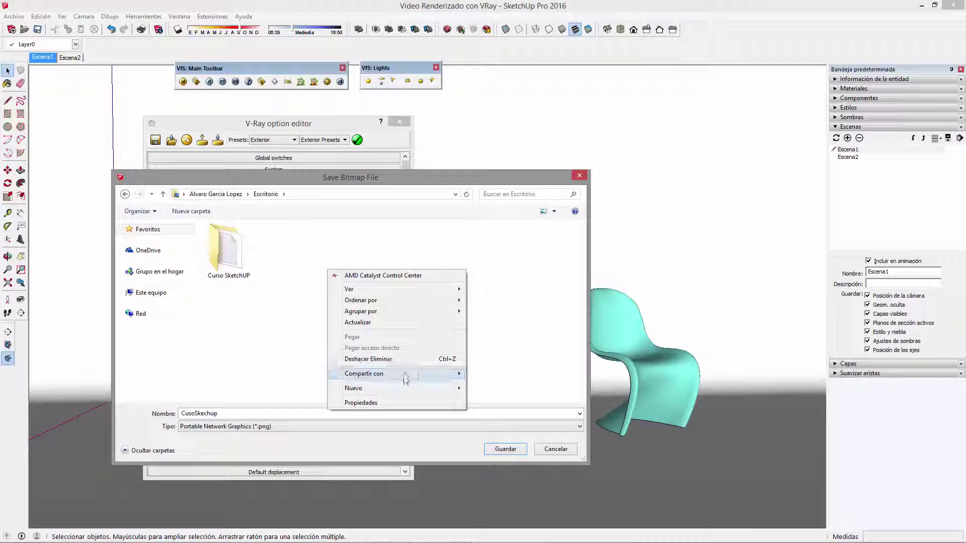
{"action": "left_click", "coordinate": [524, 389]}
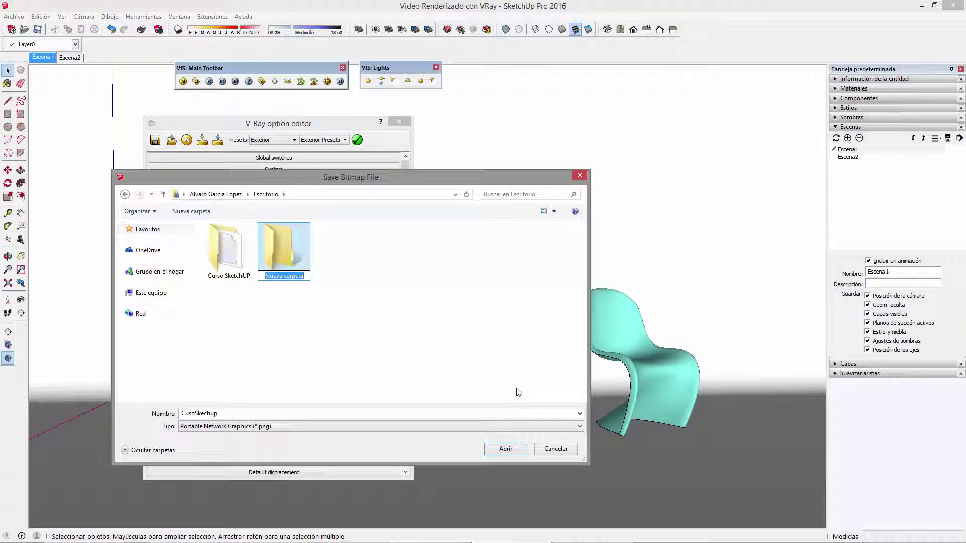
{"action": "type", "text": "Video de prueba"}
{"action": "key", "text": "Return"}
{"action": "key", "text": "Return"}
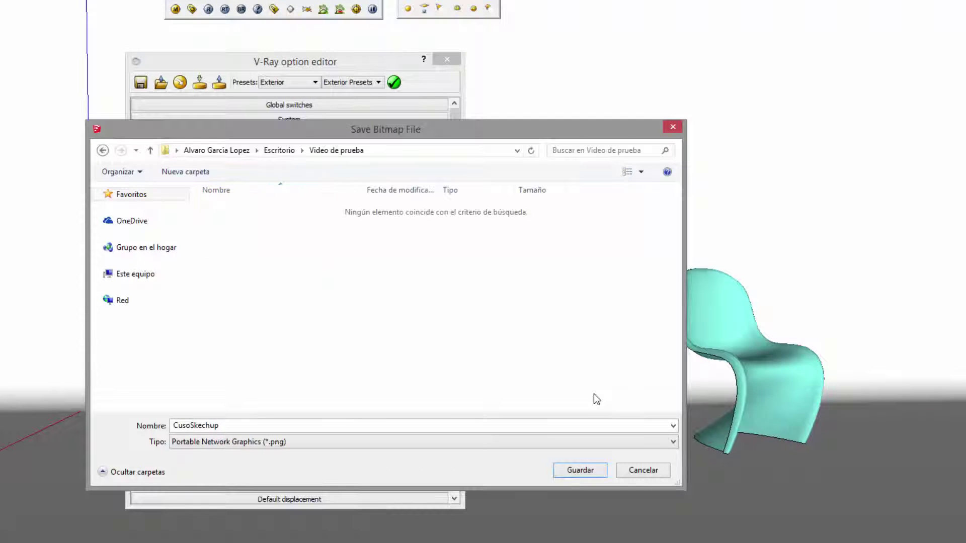
Name the output file 'Frames' and keep PNG as the file type
{"action": "double_click", "coordinate": [279, 421]}
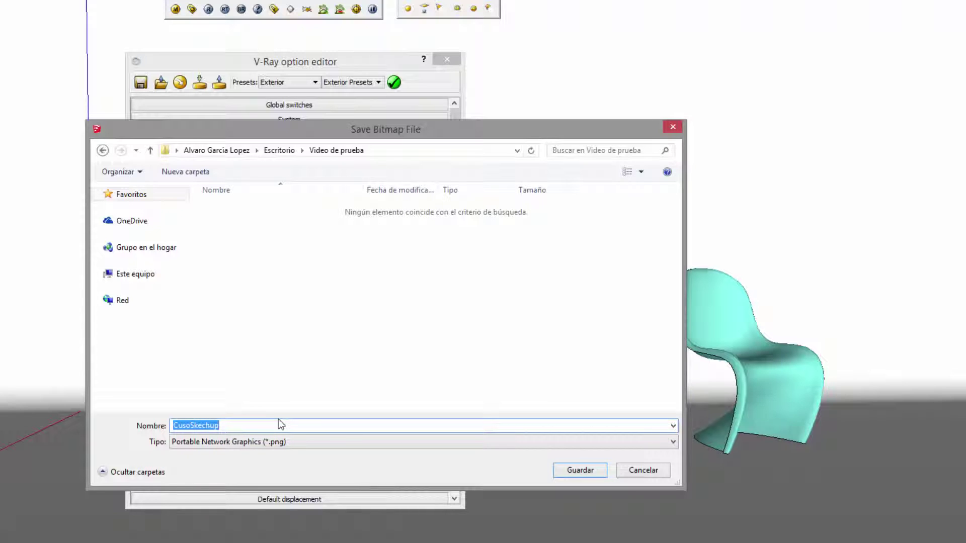
{"action": "type", "text": "Frames"}
{"action": "left_click", "coordinate": [292, 443]}
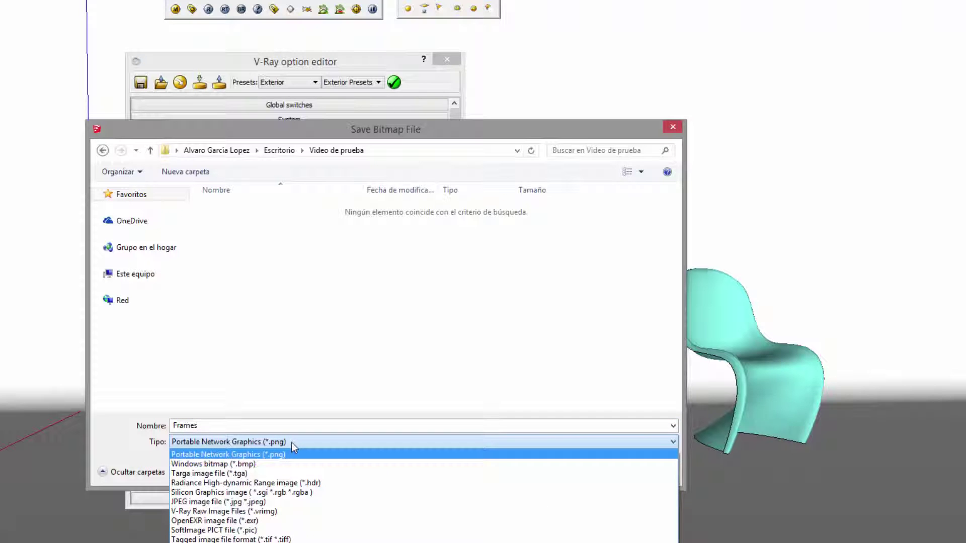
{"action": "left_click", "coordinate": [292, 442]}
{"action": "left_click_drag", "start_coordinate": [456, 131], "coordinate": [588, 112]}
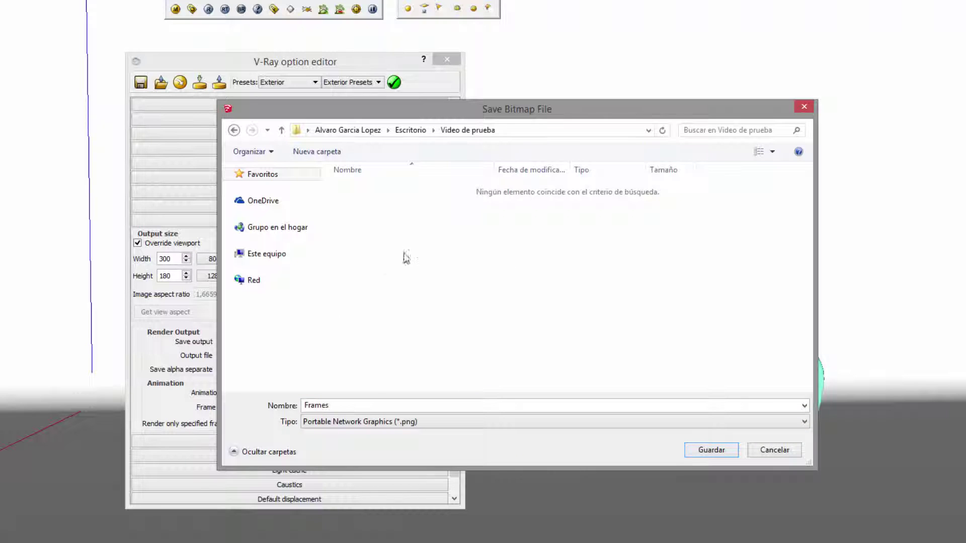
Save the output as Frames.png, turn on Animation, and set the frame rate to PAL
{"action": "left_click", "coordinate": [715, 449]}
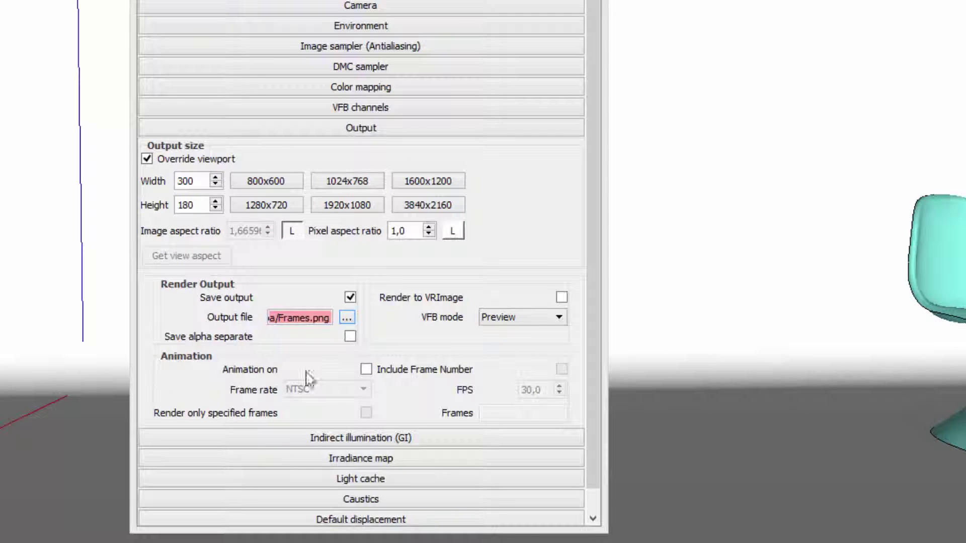
{"action": "left_click", "coordinate": [366, 370]}
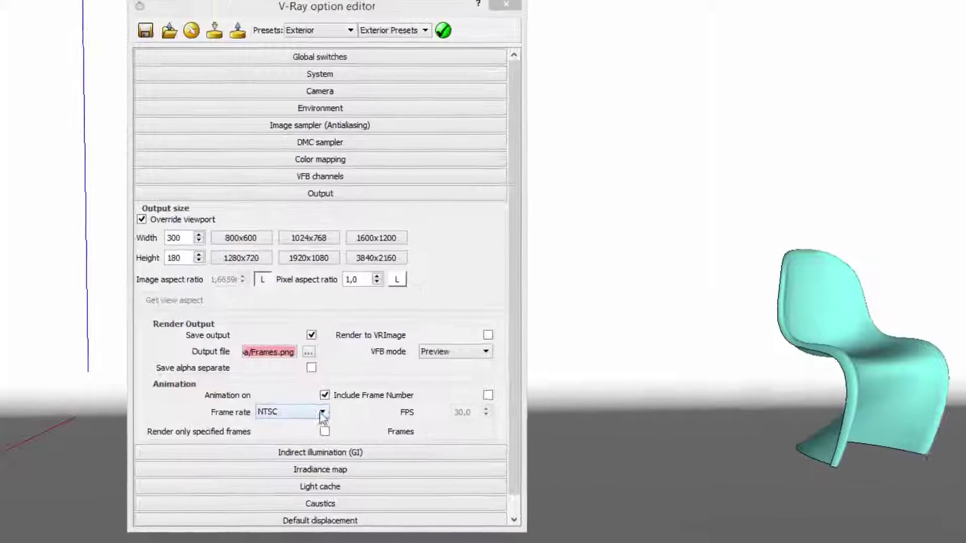
{"action": "left_click", "coordinate": [325, 418]}
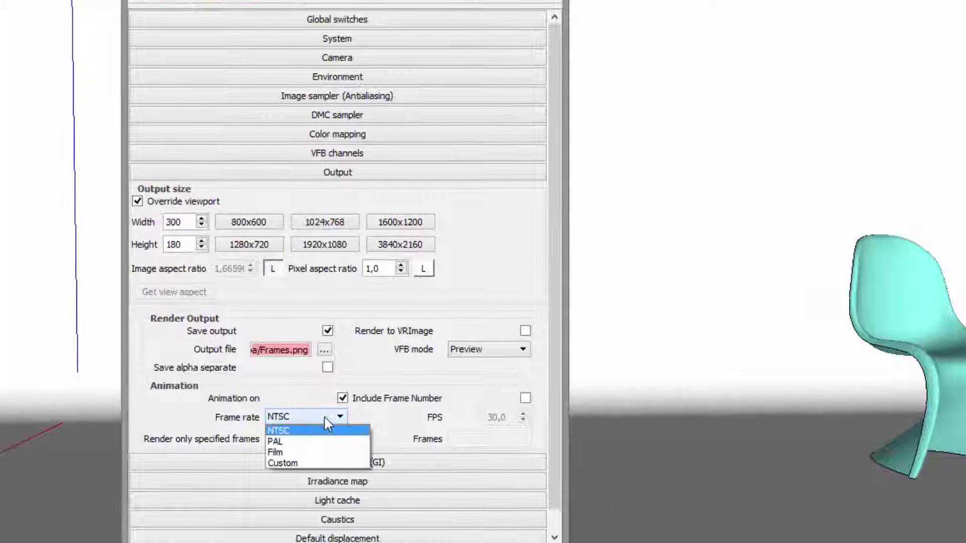
{"action": "left_click", "coordinate": [290, 443]}
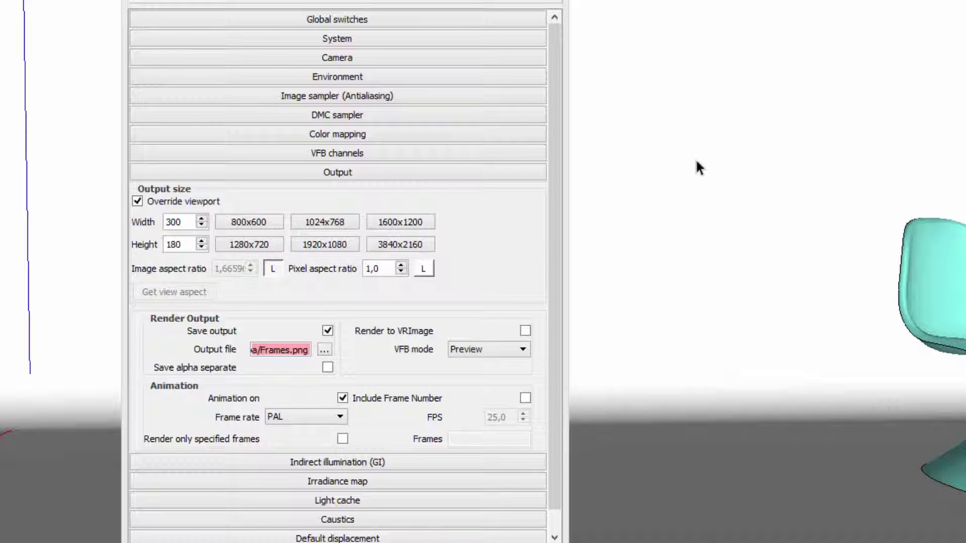
Try the NTSC and custom frame rates, then settle back on PAL 25 FPS
{"action": "left_click", "coordinate": [321, 418]}
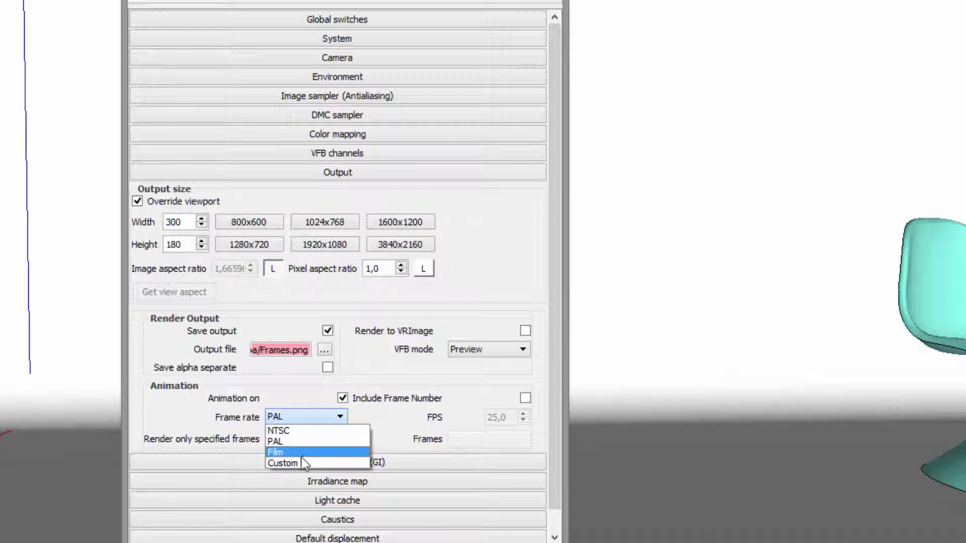
{"action": "left_click", "coordinate": [280, 431]}
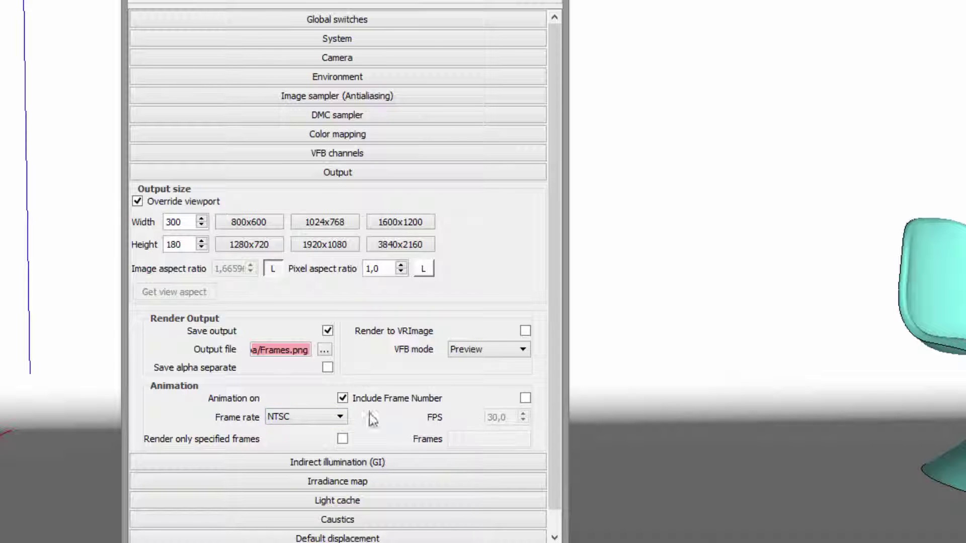
{"action": "left_click", "coordinate": [338, 422]}
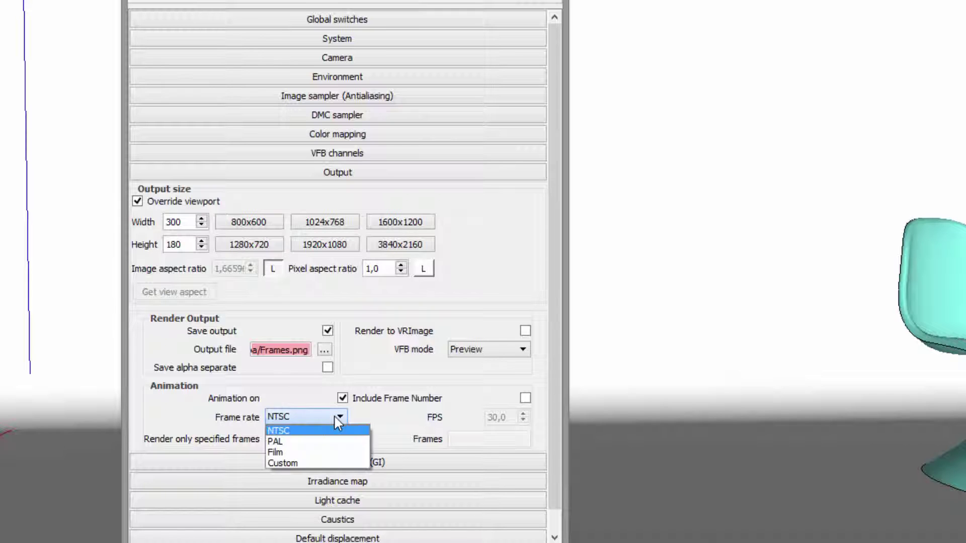
{"action": "left_click", "coordinate": [295, 463]}
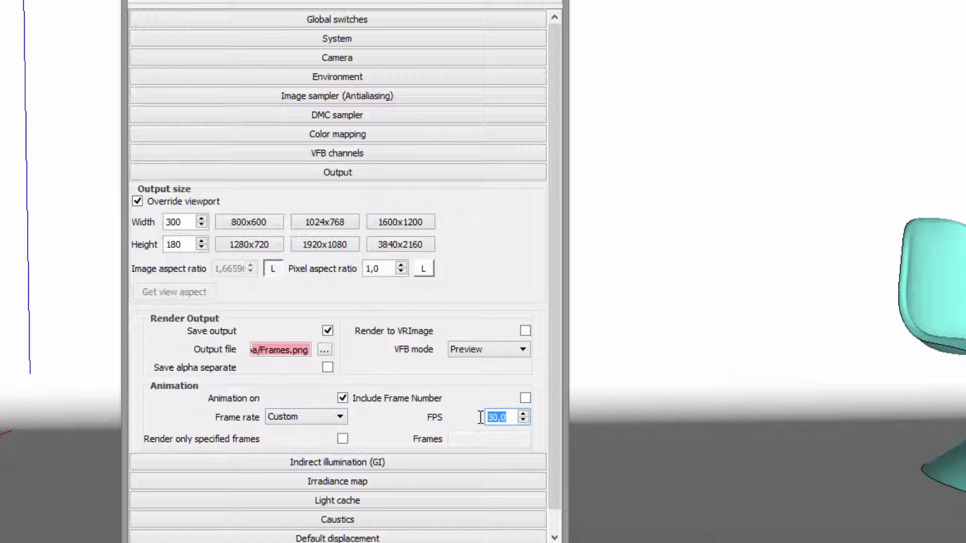
{"action": "left_click", "coordinate": [307, 422]}
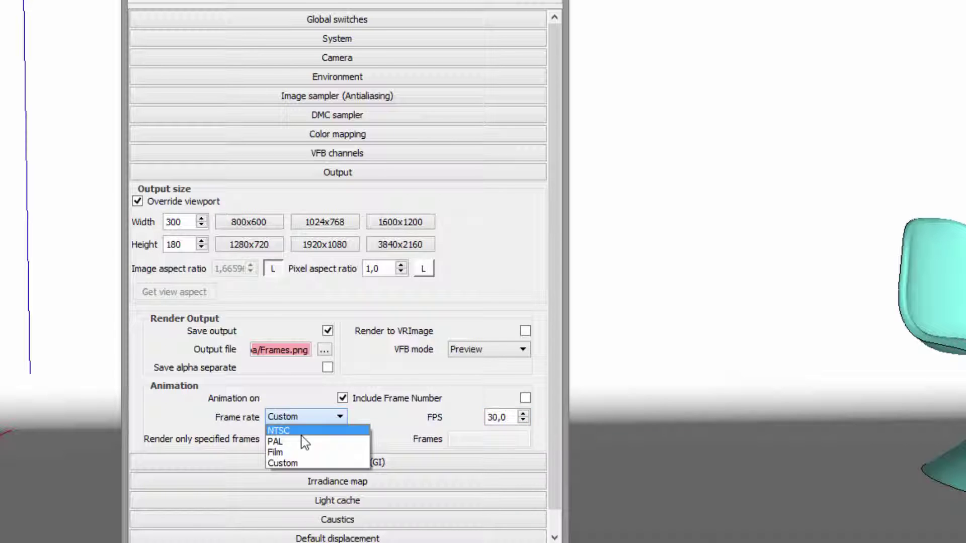
{"action": "left_click", "coordinate": [303, 446]}
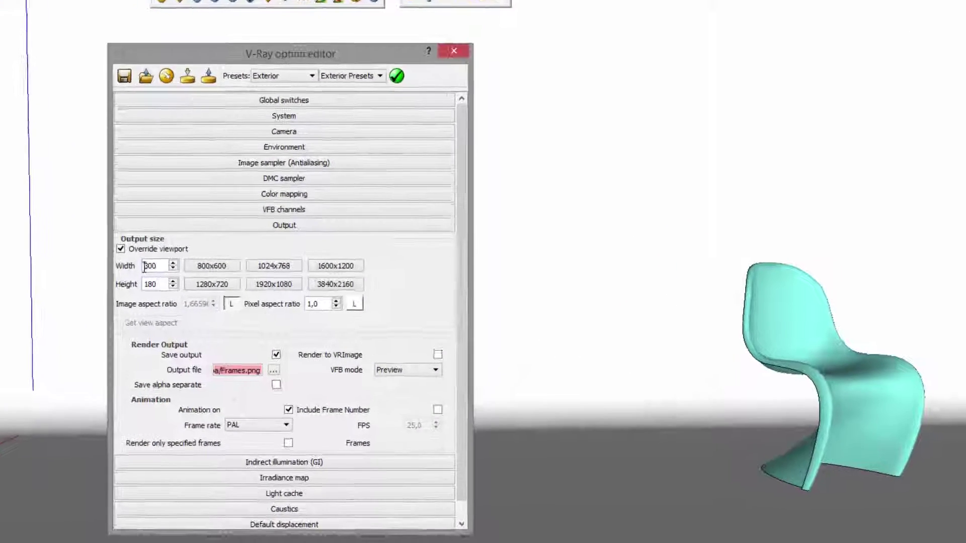
Collapse the Output rollout, keeping 300 × 180, and close the V-Ray Option Editor
{"action": "double_click", "coordinate": [175, 281]}
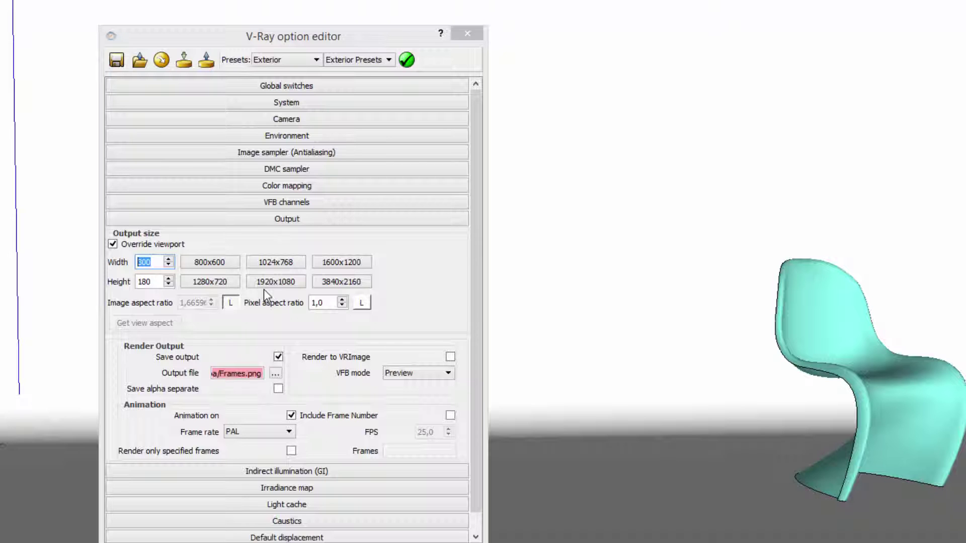
{"action": "left_click", "coordinate": [318, 221]}
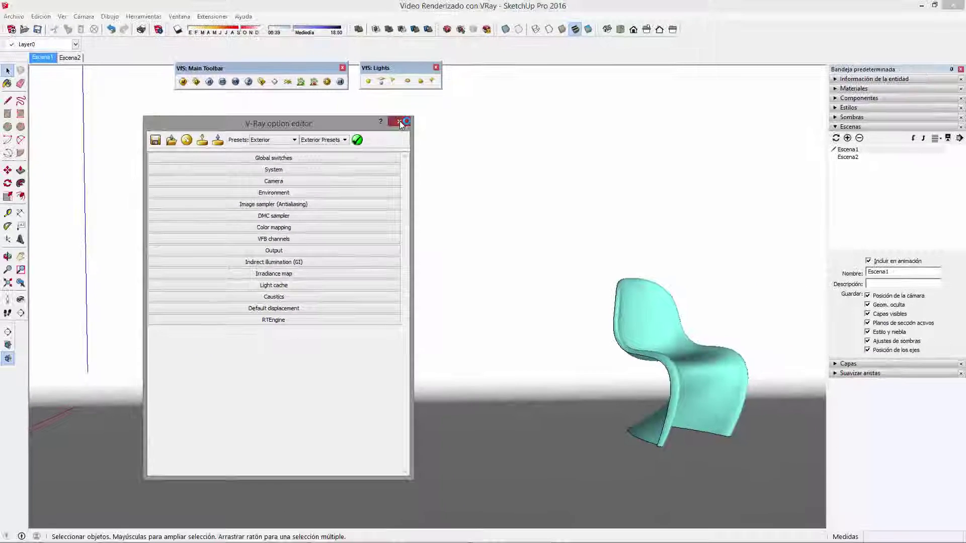
{"action": "left_click", "coordinate": [399, 121]}
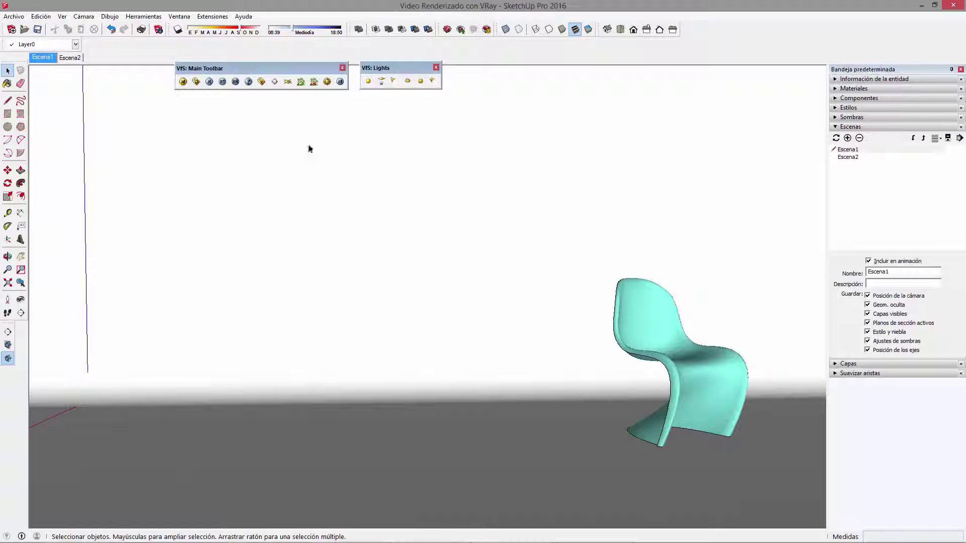
Start the V-Ray animation render and move the progress window lower down
{"action": "left_click", "coordinate": [208, 82]}
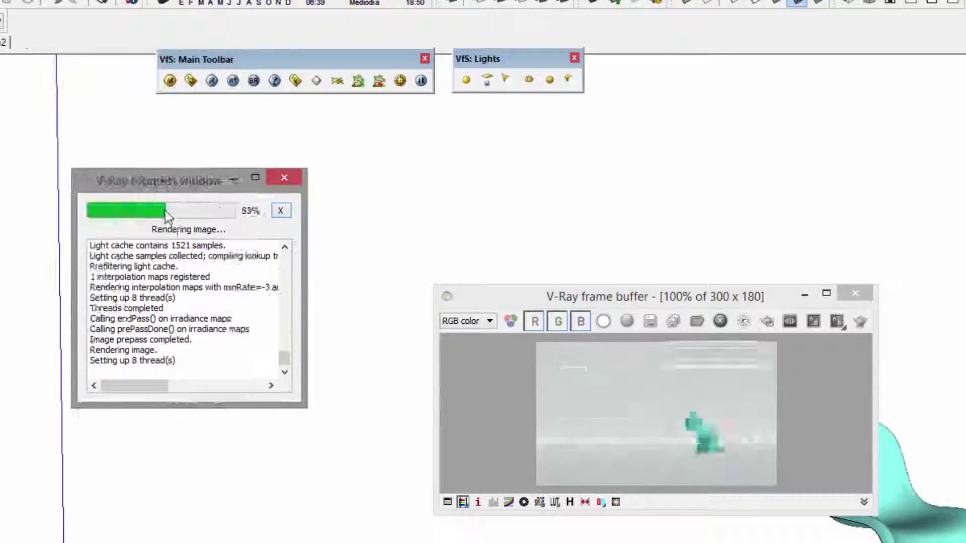
{"action": "left_click_drag", "start_coordinate": [99, 70], "coordinate": [220, 311]}
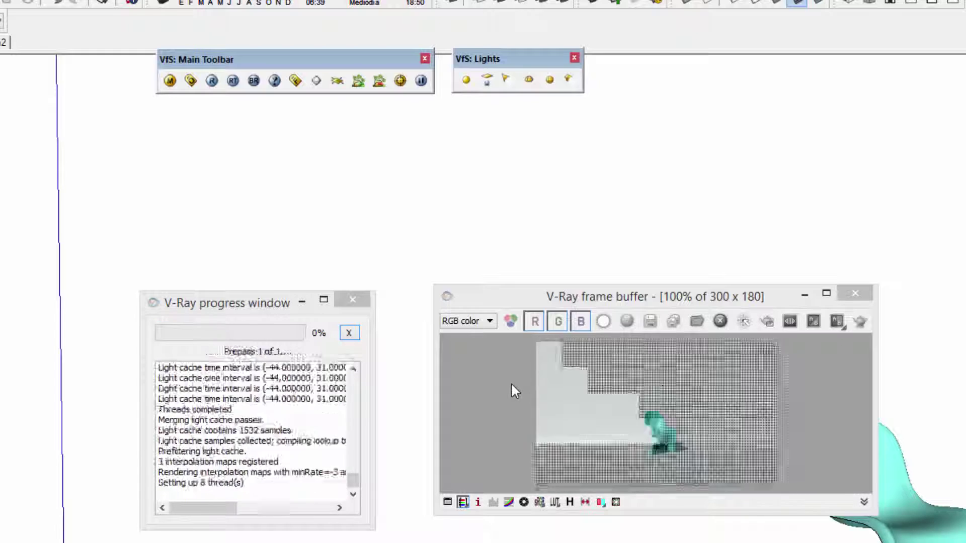
{"action": "key", "text": "alt+Tab"}
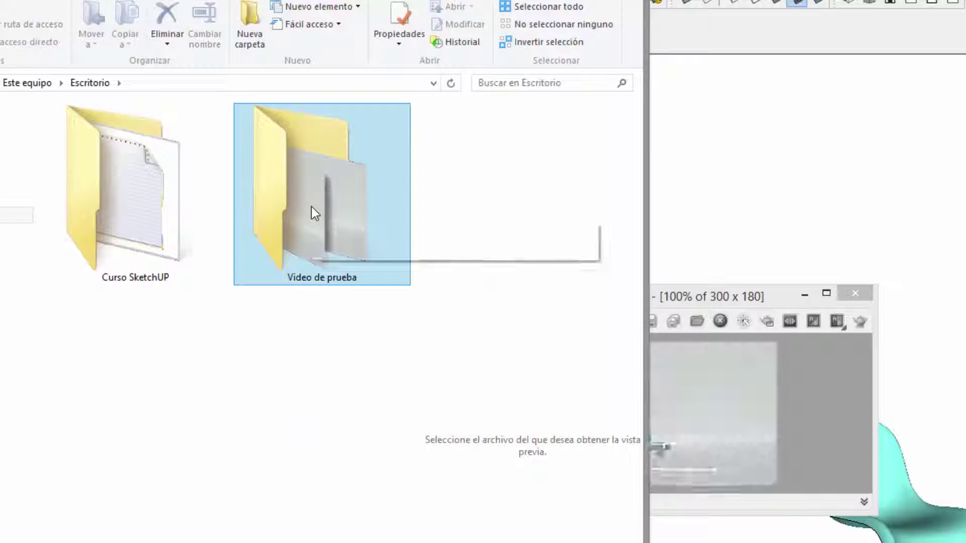
Open the Video de prueba folder and scroll through the rendered PNG frames
{"action": "double_click", "coordinate": [312, 206]}
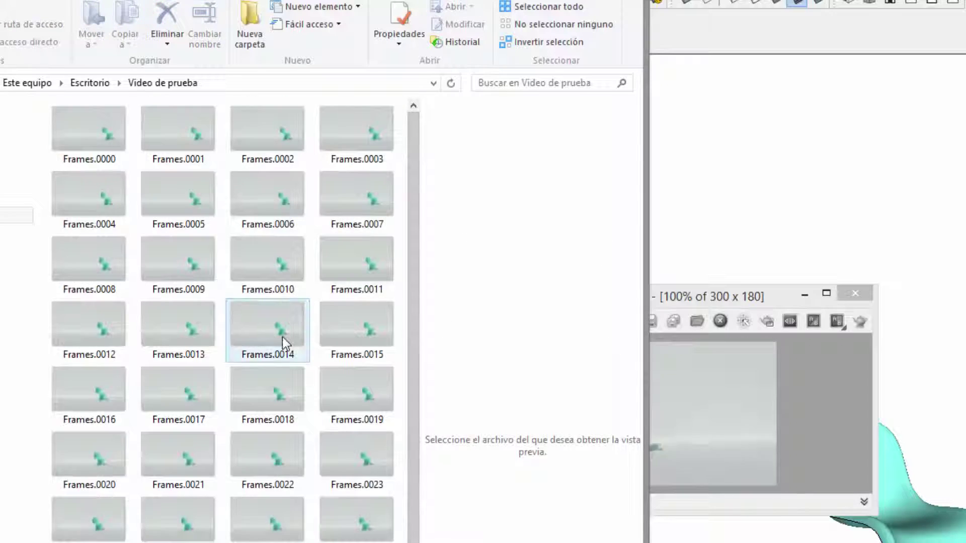
{"action": "scroll", "coordinate": [283, 337], "scroll_direction": "down", "scroll_amount": 2}
{"action": "scroll", "coordinate": [282, 337], "scroll_direction": "down", "scroll_amount": 1, "text": "ctrl"}
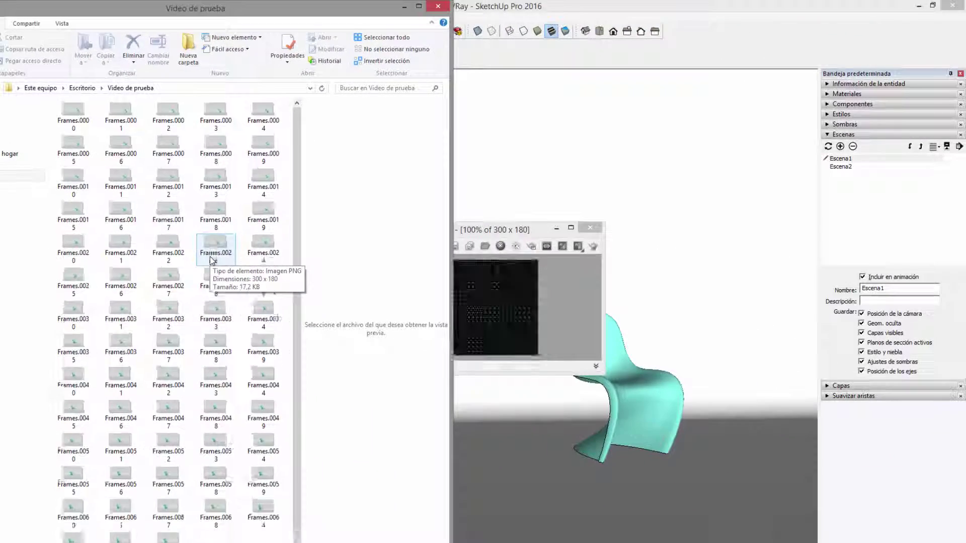
{"action": "scroll", "coordinate": [232, 272], "scroll_direction": "down", "scroll_amount": 1, "text": "ctrl"}
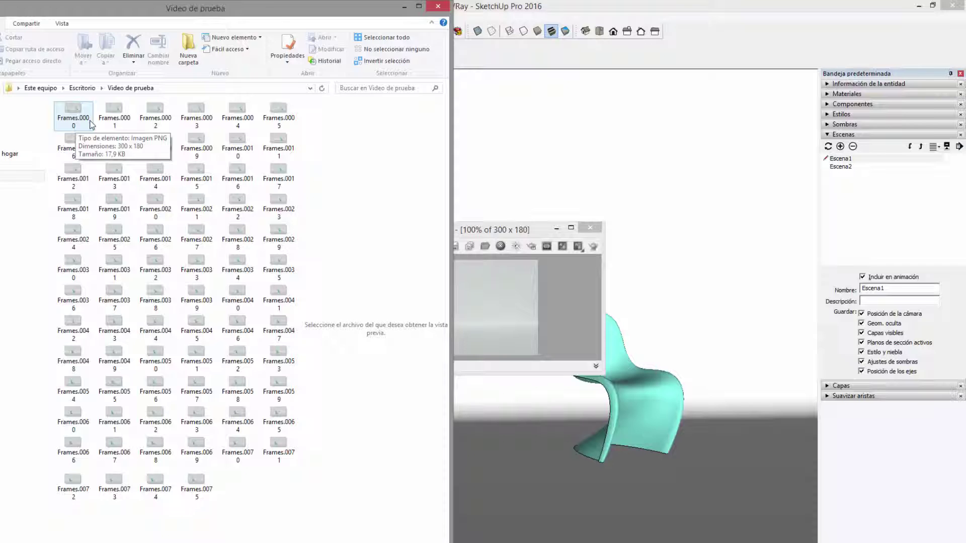
Preview Frames.0000 and later frames, widening the window and enlarging the preview pane
{"action": "left_click", "coordinate": [85, 124]}
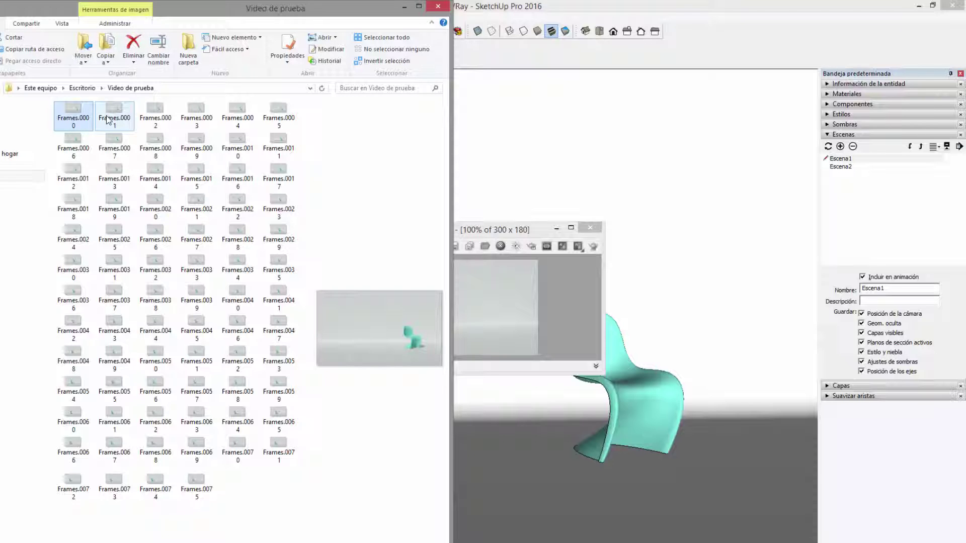
{"action": "left_click", "coordinate": [107, 119]}
{"action": "left_click", "coordinate": [169, 121]}
{"action": "left_click", "coordinate": [88, 123]}
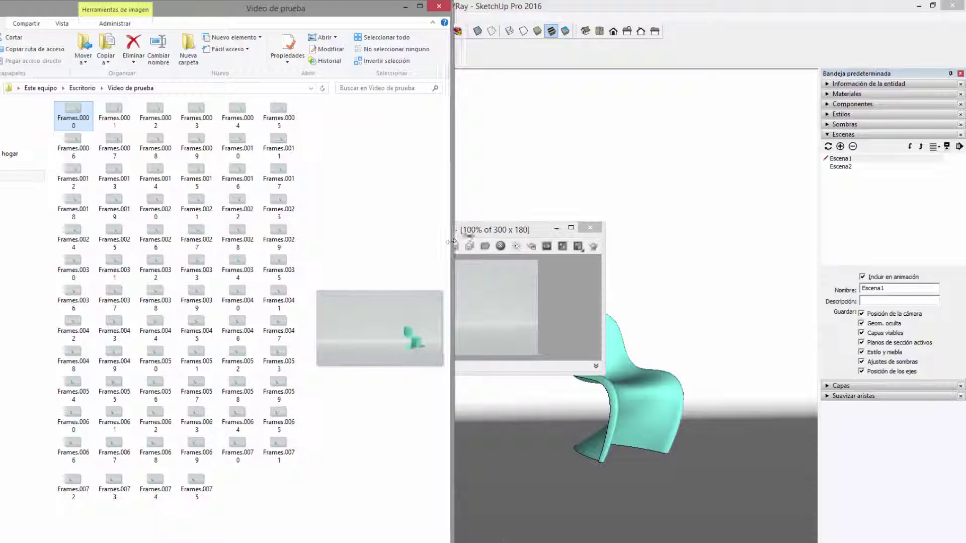
{"action": "left_click_drag", "start_coordinate": [451, 245], "coordinate": [584, 245]}
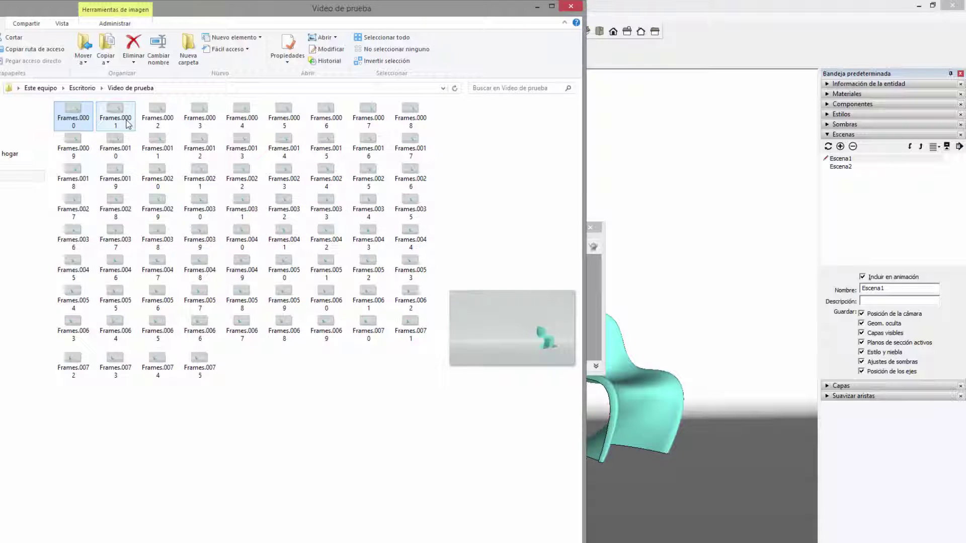
{"action": "left_click_drag", "start_coordinate": [434, 283], "coordinate": [354, 285]}
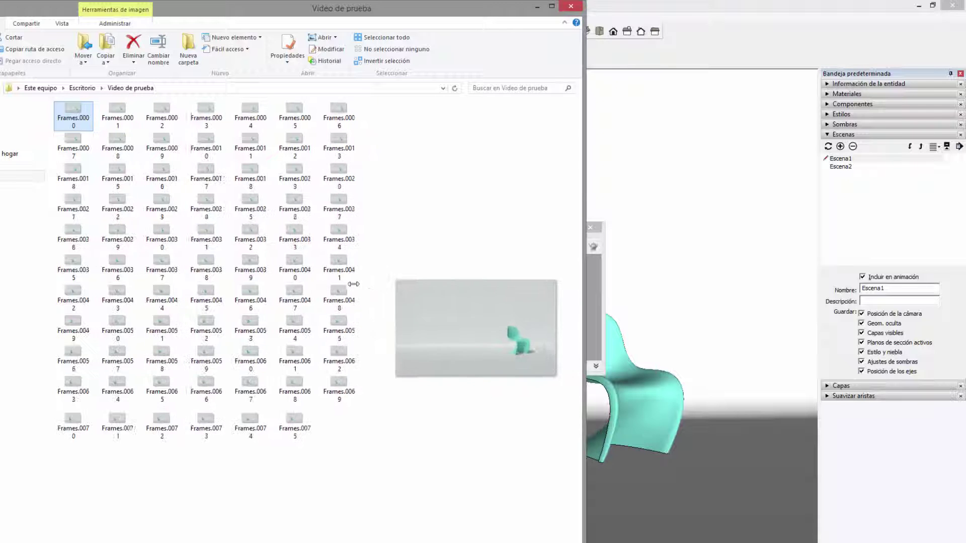
Switch the folder view to List and preview frames starting from Frames.0000
{"action": "left_click", "coordinate": [61, 24]}
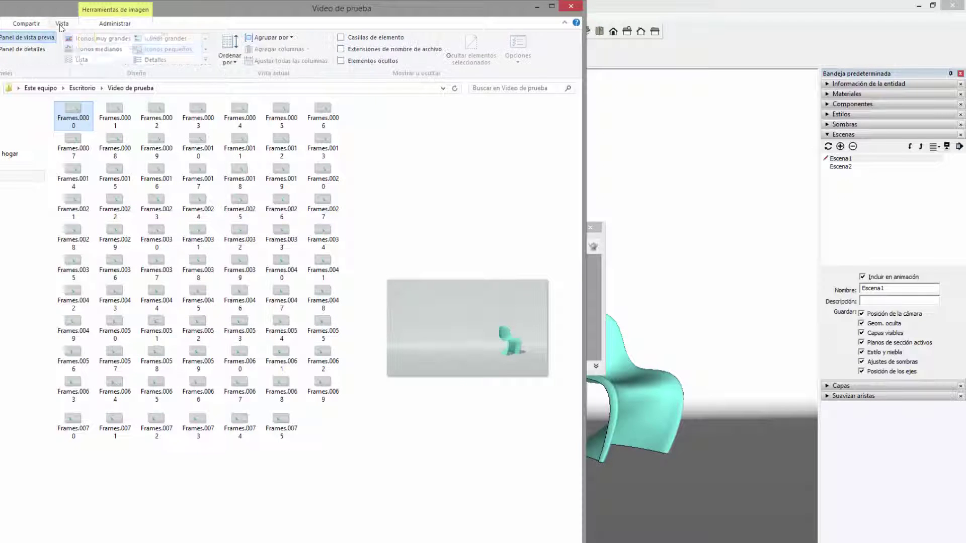
{"action": "left_click", "coordinate": [79, 60]}
{"action": "left_click", "coordinate": [84, 108]}
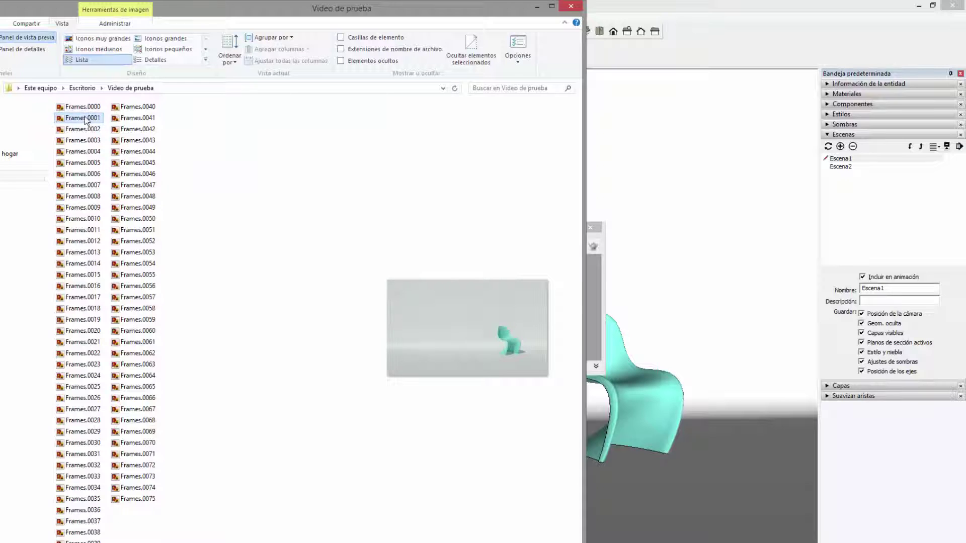
{"action": "key", "text": "Down"}
{"action": "key", "text": "Down"}
{"action": "key", "text": "Down"}
{"action": "key", "text": "Down"}
{"action": "key", "text": "Down"}
{"action": "key", "text": "Up"}
{"action": "key", "text": "Up"}
{"action": "key", "text": "Up"}
{"action": "key", "text": "Up"}
{"action": "key", "text": "Down"}
{"action": "key", "text": "Down"}
{"action": "key", "text": "Down"}
{"action": "key", "text": "Down"}
{"action": "key", "text": "Down"}
{"action": "key", "text": "Down"}
{"action": "key", "text": "Down"}
{"action": "key", "text": "Down"}
{"action": "key", "text": "Down"}
{"action": "key", "text": "Down"}
{"action": "key", "text": "Down"}
{"action": "key", "text": "Down"}
{"action": "key", "text": "Down"}
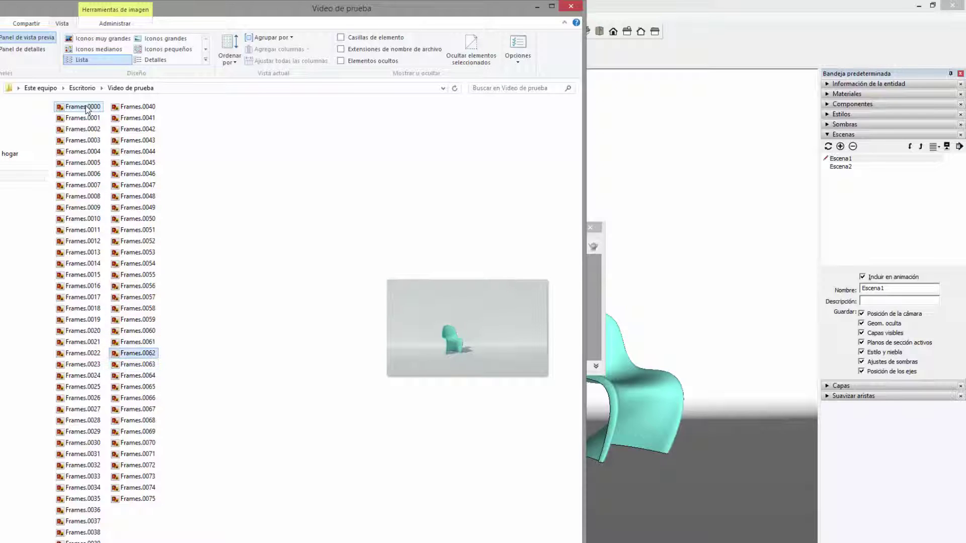
{"action": "key", "text": "Up"}
{"action": "key", "text": "Up"}
{"action": "key", "text": "Up"}
{"action": "key", "text": "Up"}
{"action": "left_click", "coordinate": [84, 107]}
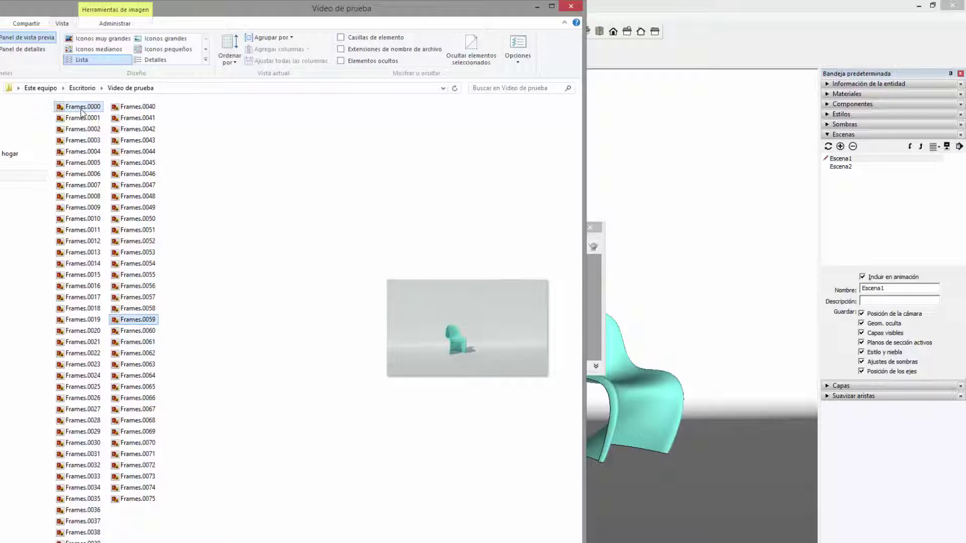
{"action": "left_click", "coordinate": [82, 115], "text": "shift"}
Step through the rendered frames down to the last one, Frames.0075
{"action": "key", "text": "Down"}
{"action": "key", "text": "Down"}
{"action": "key", "text": "Down"}
{"action": "key", "text": "Down"}
{"action": "key", "text": "Down"}
{"action": "key", "text": "Down"}
{"action": "key", "text": "Down"}
{"action": "key", "text": "Down"}
{"action": "key", "text": "Down"}
{"action": "key", "text": "Down"}
{"action": "key", "text": "Down"}
{"action": "key", "text": "Down"}
{"action": "key", "text": "Down"}
{"action": "key", "text": "Down"}
{"action": "key", "text": "Down"}
{"action": "key", "text": "Down"}
{"action": "key", "text": "Down"}
{"action": "key", "text": "Down"}
{"action": "key", "text": "Down"}
{"action": "key", "text": "Down"}
{"action": "key", "text": "Down"}
{"action": "key", "text": "Down"}
{"action": "key", "text": "Down"}
{"action": "key", "text": "Down"}
{"action": "key", "text": "Down"}
{"action": "key", "text": "Down"}
{"action": "key", "text": "Down"}
{"action": "key", "text": "Down"}
{"action": "key", "text": "Down"}
{"action": "key", "text": "Down"}
{"action": "key", "text": "Down"}
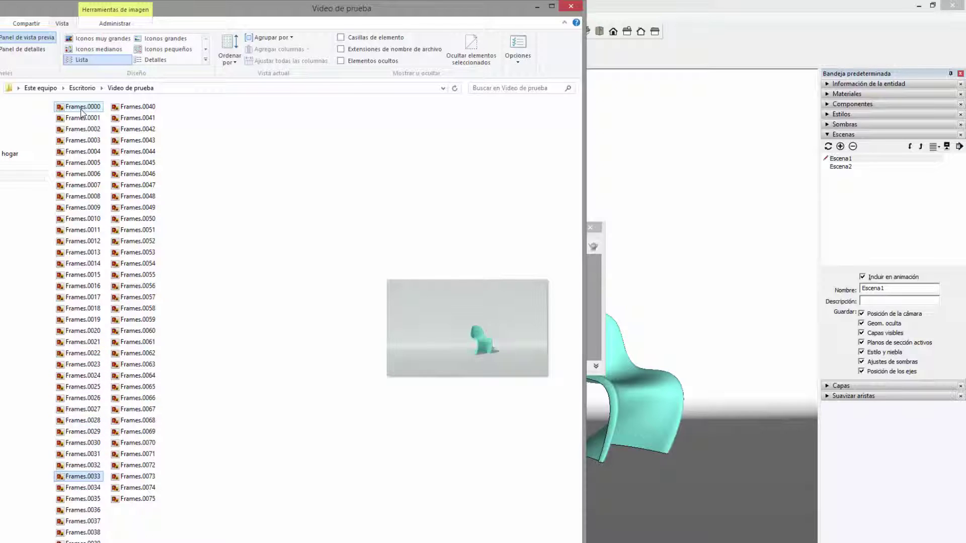
{"action": "key", "text": "Down"}
{"action": "key", "text": "Down"}
{"action": "key", "text": "Down"}
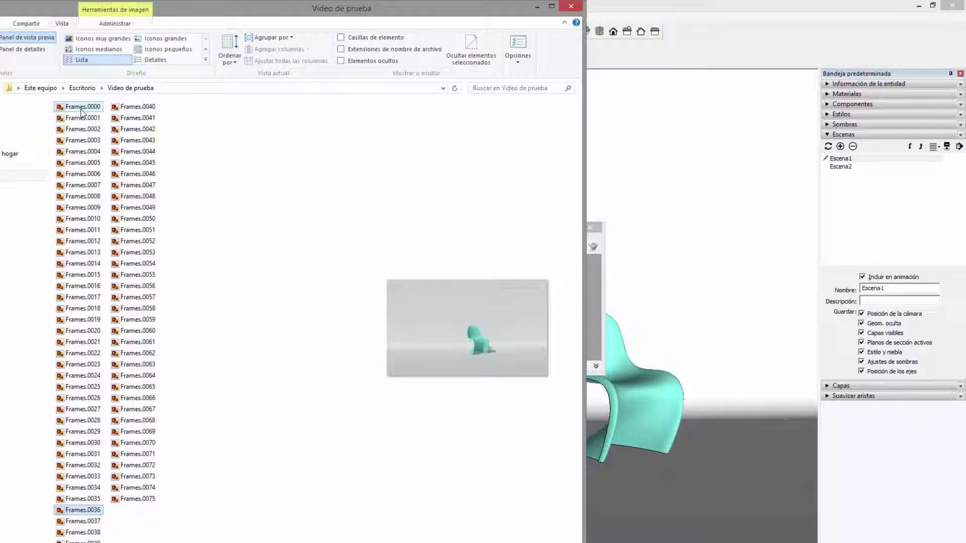
{"action": "key", "text": "Down"}
{"action": "key", "text": "Down"}
{"action": "key", "text": "Down"}
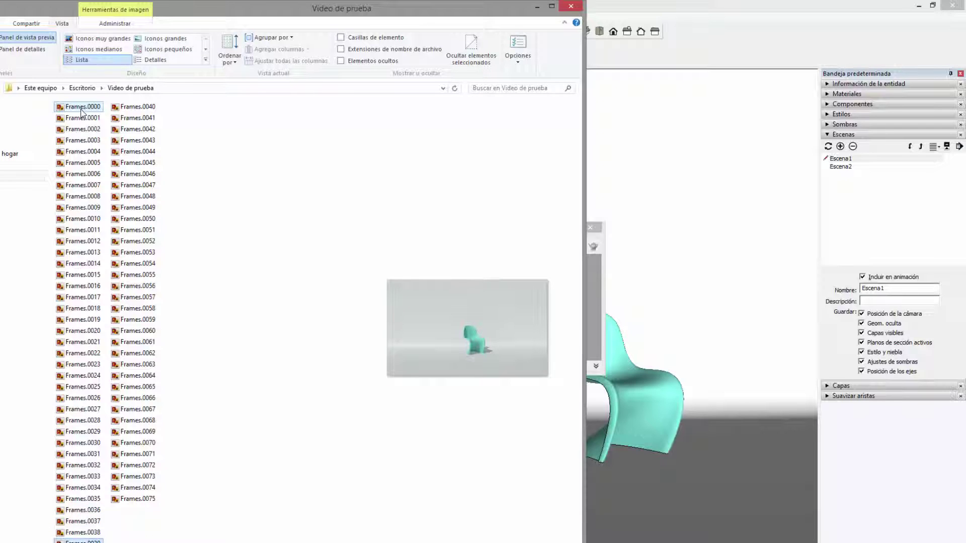
{"action": "key", "text": "Down"}
{"action": "key", "text": "Down"}
{"action": "key", "text": "Down"}
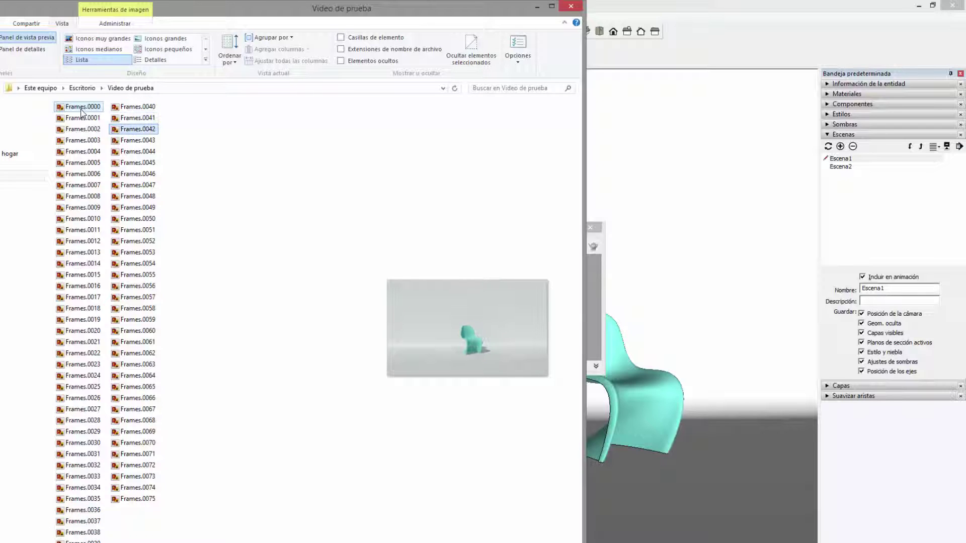
{"action": "key", "text": "Down"}
{"action": "key", "text": "Down"}
{"action": "key", "text": "Down"}
{"action": "key", "text": "Down"}
{"action": "key", "text": "Down"}
{"action": "key", "text": "Down"}
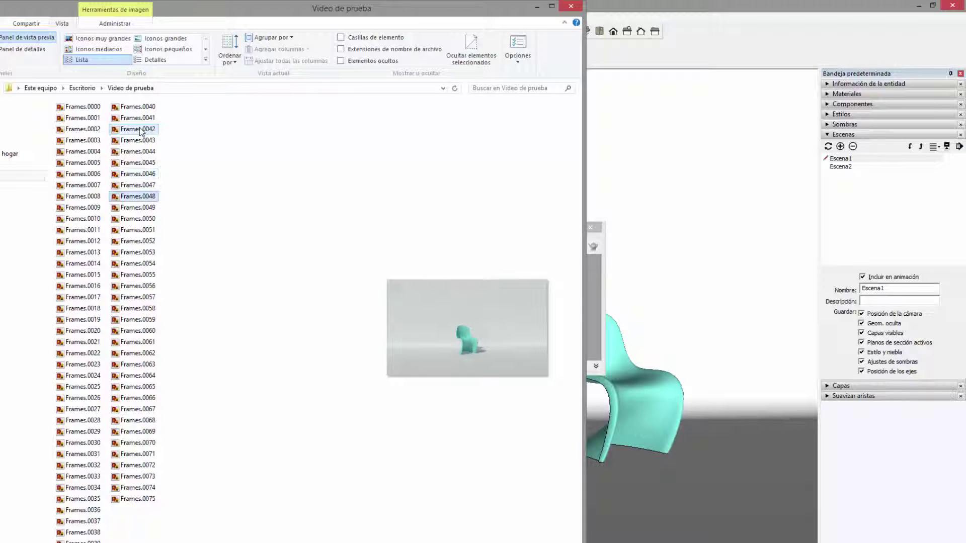
{"action": "key", "text": "Down"}
{"action": "key", "text": "Down"}
{"action": "key", "text": "Down"}
{"action": "key", "text": "Down"}
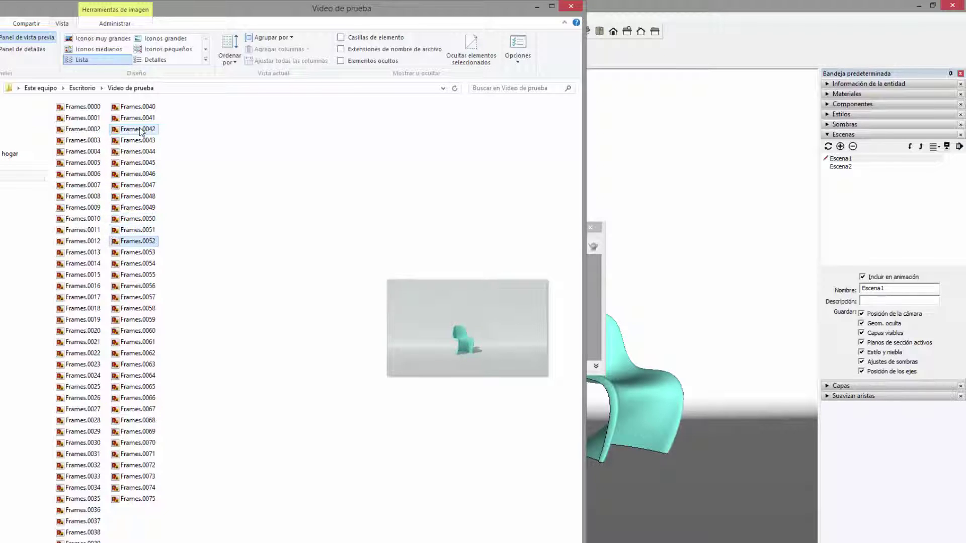
{"action": "key", "text": "Down"}
{"action": "key", "text": "Down"}
{"action": "key", "text": "Down"}
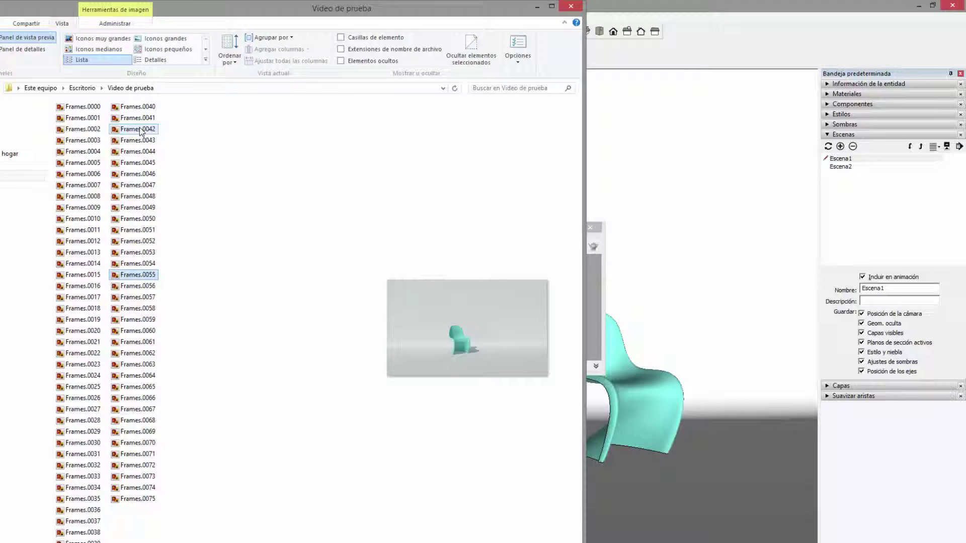
{"action": "key", "text": "Down"}
{"action": "key", "text": "Down"}
{"action": "key", "text": "Down"}
{"action": "key", "text": "Down"}
{"action": "key", "text": "Down"}
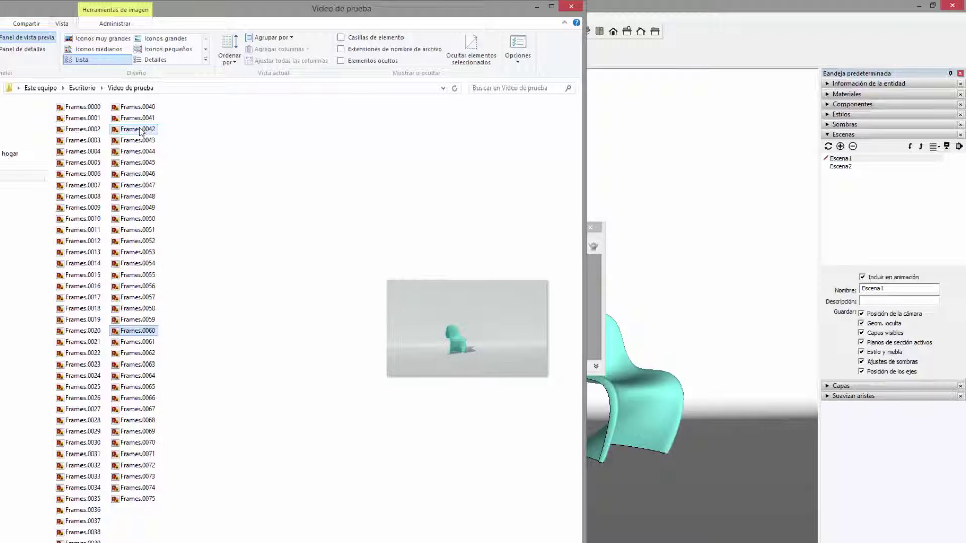
{"action": "key", "text": "Down"}
{"action": "key", "text": "Down"}
{"action": "key", "text": "Down"}
{"action": "key", "text": "Down"}
{"action": "key", "text": "Down"}
{"action": "key", "text": "Down"}
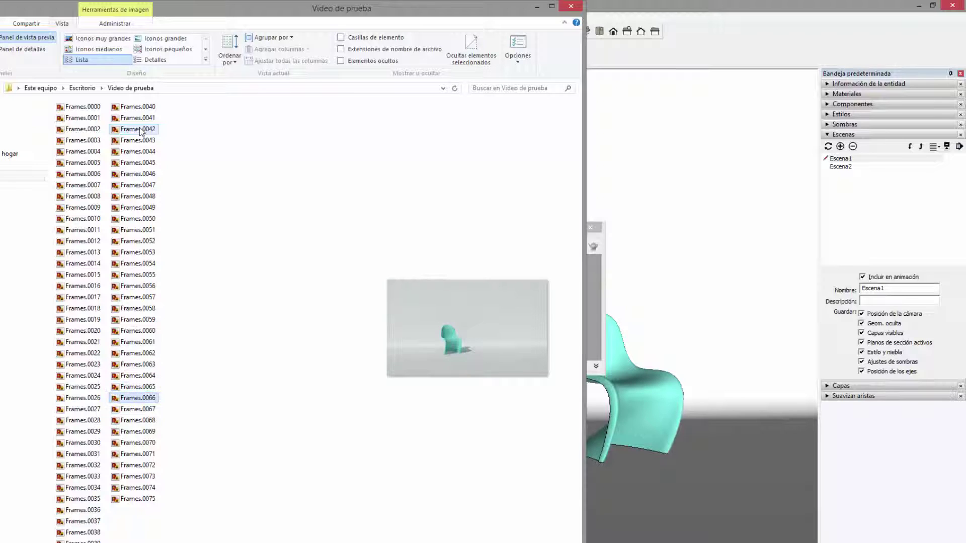
{"action": "key", "text": "Down"}
{"action": "key", "text": "Down"}
{"action": "key", "text": "Down"}
{"action": "key", "text": "Down"}
{"action": "key", "text": "Down"}
{"action": "key", "text": "Down"}
{"action": "key", "text": "Down"}
{"action": "key", "text": "Down"}
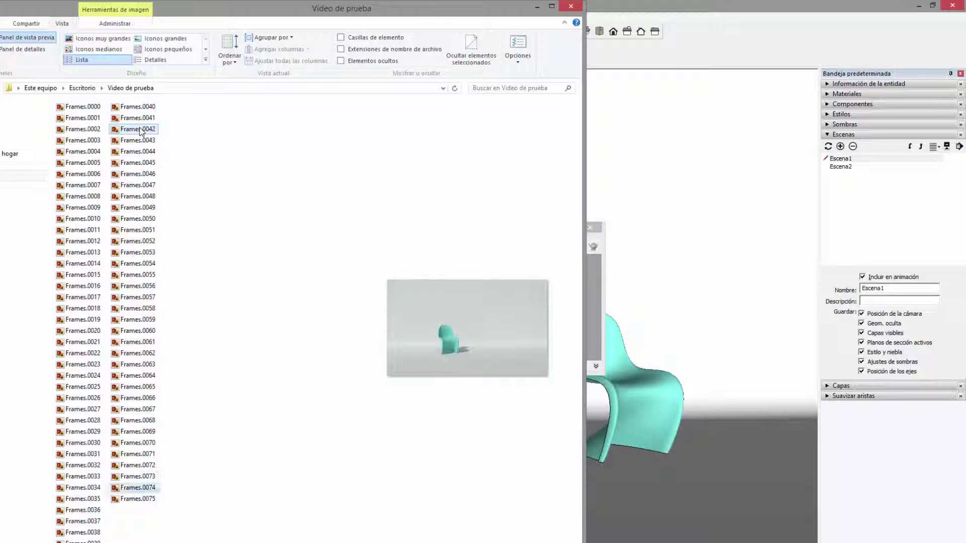
{"action": "key", "text": "Down"}
Open Frames.0000 in Windows Photo Viewer and step forward and back through frames
{"action": "double_click", "coordinate": [81, 107]}
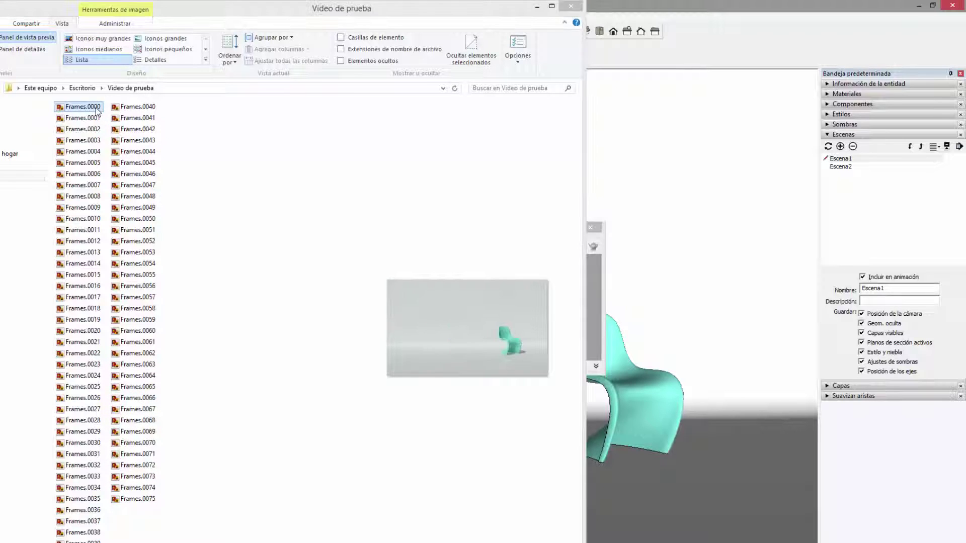
{"action": "key", "text": "Right"}
{"action": "key", "text": "Right"}
{"action": "key", "text": "Right"}
{"action": "key", "text": "Right"}
{"action": "key", "text": "Right"}
{"action": "key", "text": "Right"}
{"action": "key", "text": "Right"}
{"action": "key", "text": "Right"}
{"action": "key", "text": "Right"}
{"action": "key", "text": "Right"}
{"action": "key", "text": "Right"}
{"action": "key", "text": "Right"}
{"action": "key", "text": "Left"}
{"action": "key", "text": "Left"}
{"action": "key", "text": "Left"}
{"action": "key", "text": "Left"}
{"action": "key", "text": "Left"}
{"action": "key", "text": "Left"}
{"action": "key", "text": "Left"}
{"action": "key", "text": "Left"}
{"action": "key", "text": "Left"}
{"action": "key", "text": "Left"}
{"action": "key", "text": "Left"}
{"action": "key", "text": "Left"}
{"action": "key", "text": "Left"}
{"action": "key", "text": "Left"}
{"action": "key", "text": "Left"}
{"action": "key", "text": "Left"}
{"action": "key", "text": "Left"}
{"action": "key", "text": "Left"}
{"action": "key", "text": "Left"}
{"action": "key", "text": "Left"}
{"action": "key", "text": "Left"}
{"action": "key", "text": "Left"}
{"action": "key", "text": "Left"}
{"action": "key", "text": "Left"}
{"action": "key", "text": "Left"}
{"action": "key", "text": "Left"}
{"action": "key", "text": "Left"}
{"action": "key", "text": "Left"}
{"action": "key", "text": "Left"}
{"action": "key", "text": "Left"}
{"action": "key", "text": "Left"}
{"action": "key", "text": "Left"}
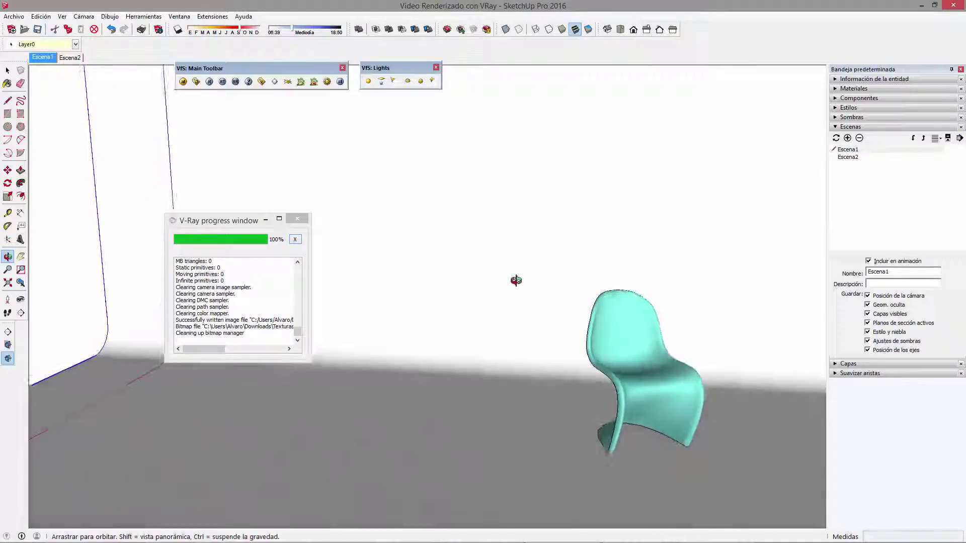
Close the V-Ray progress window at 100% and orbit around the chair
{"action": "left_click", "coordinate": [296, 223]}
{"action": "mouse_move", "coordinate": [604, 330]}
{"action": "middle_mouse_down"}
{"action": "mouse_move", "coordinate": [494, 339]}
{"action": "mouse_move", "coordinate": [514, 367]}
{"action": "mouse_move", "coordinate": [656, 351]}
{"action": "mouse_move", "coordinate": [634, 338]}
{"action": "mouse_move", "coordinate": [88, 359]}
{"action": "middle_mouse_up"}
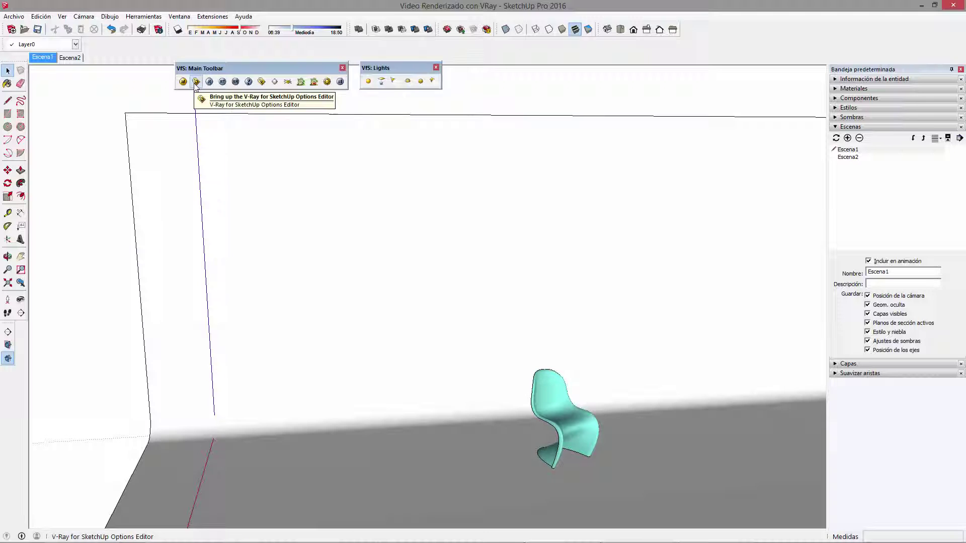
Review the V-Ray Output animation settings, close the Options Editor, and return to Escena1
{"action": "left_click", "coordinate": [196, 82]}
{"action": "left_click", "coordinate": [267, 251]}
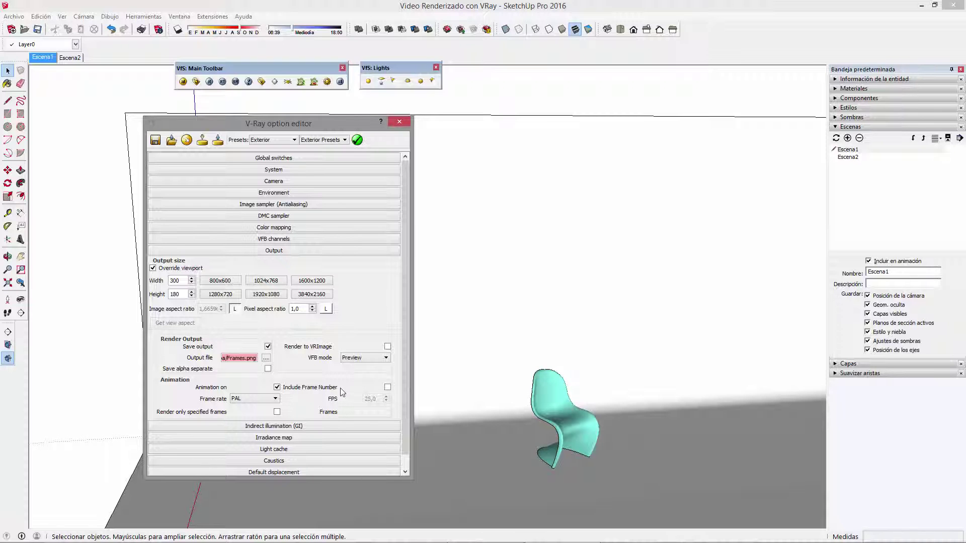
{"action": "left_click", "coordinate": [469, 111]}
{"action": "left_click", "coordinate": [406, 124]}
{"action": "mouse_move", "coordinate": [692, 321]}
{"action": "middle_mouse_down"}
{"action": "mouse_move", "coordinate": [626, 319]}
{"action": "mouse_move", "coordinate": [619, 302]}
{"action": "middle_mouse_up"}
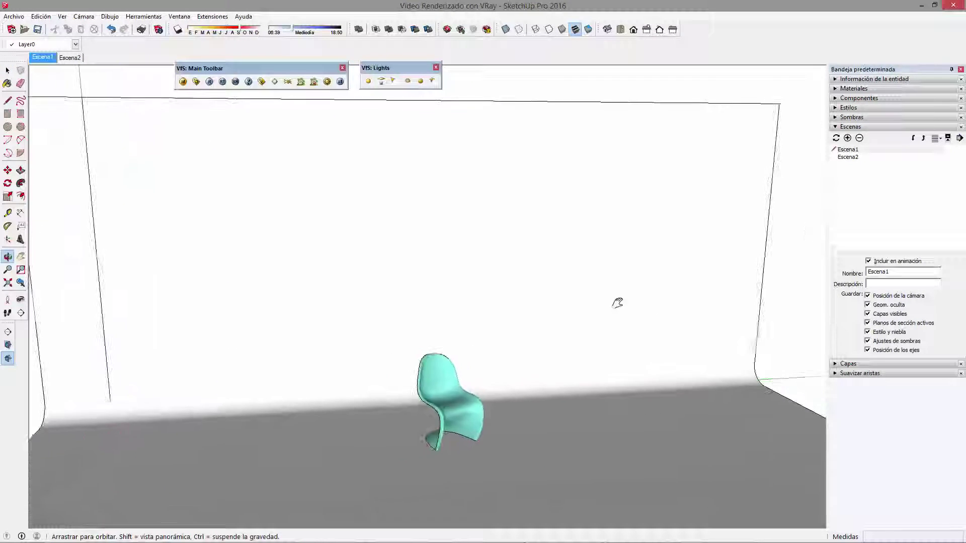
{"action": "left_click", "coordinate": [49, 60]}
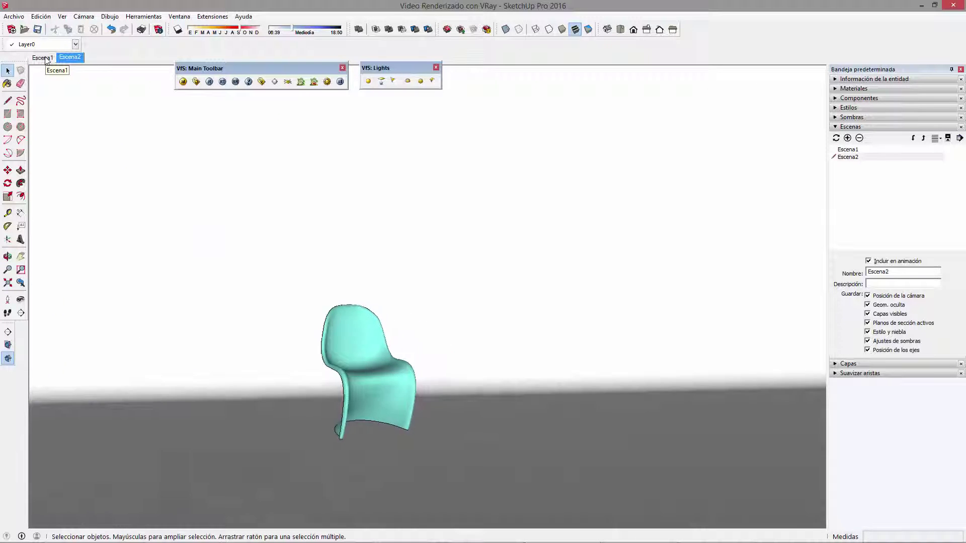